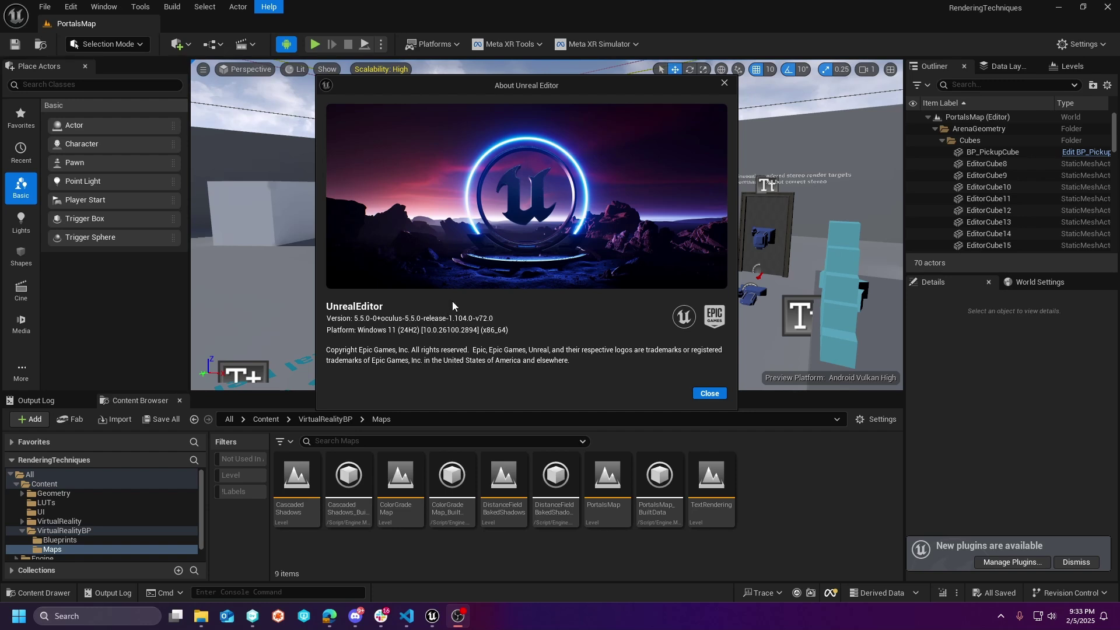
# - Select the Oculus-VR UnrealEngine oculus-5.5 repository URL on GitHub and scroll its file list
pyautogui.click(330, 616)
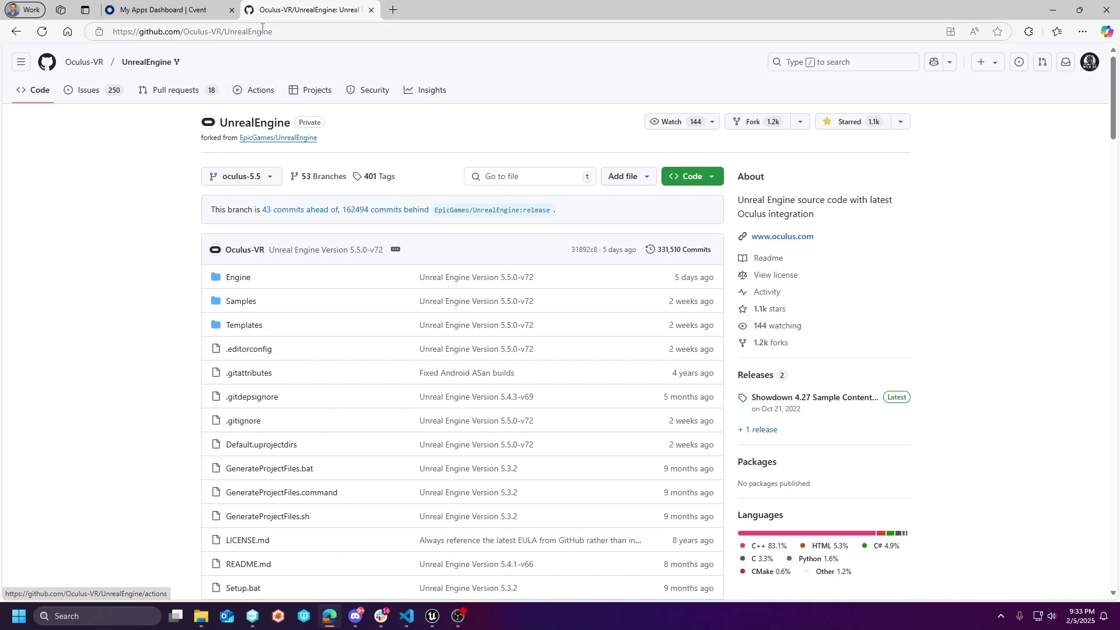
pyautogui.moveTo(272, 32); pyautogui.dragTo(111, 33)
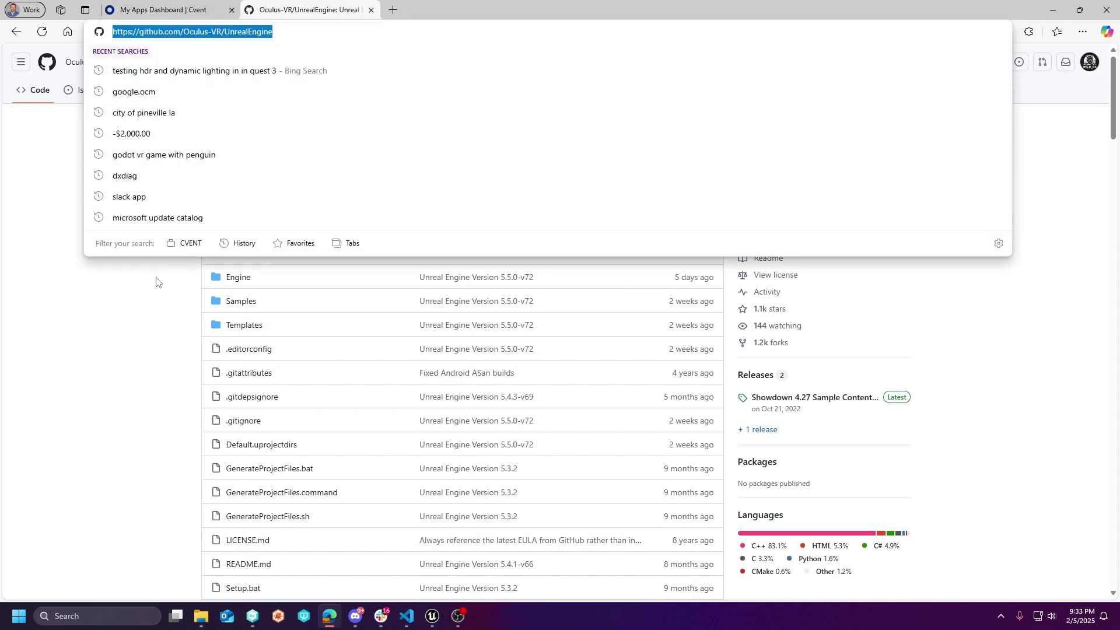
pyautogui.click(128, 351)
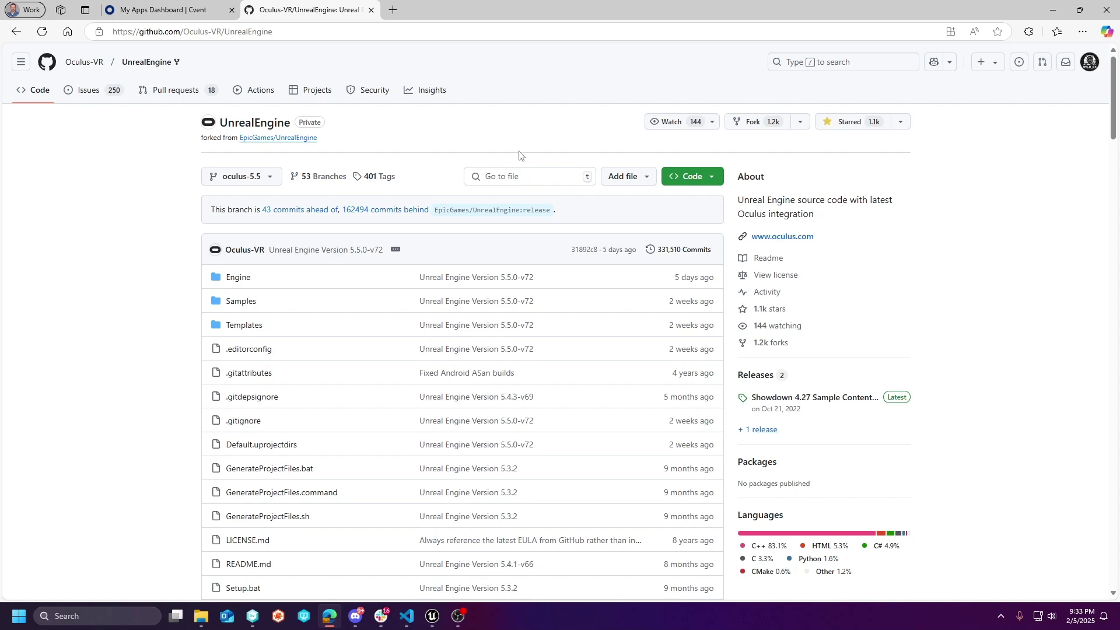
pyautogui.scroll(-3, 473, 248)
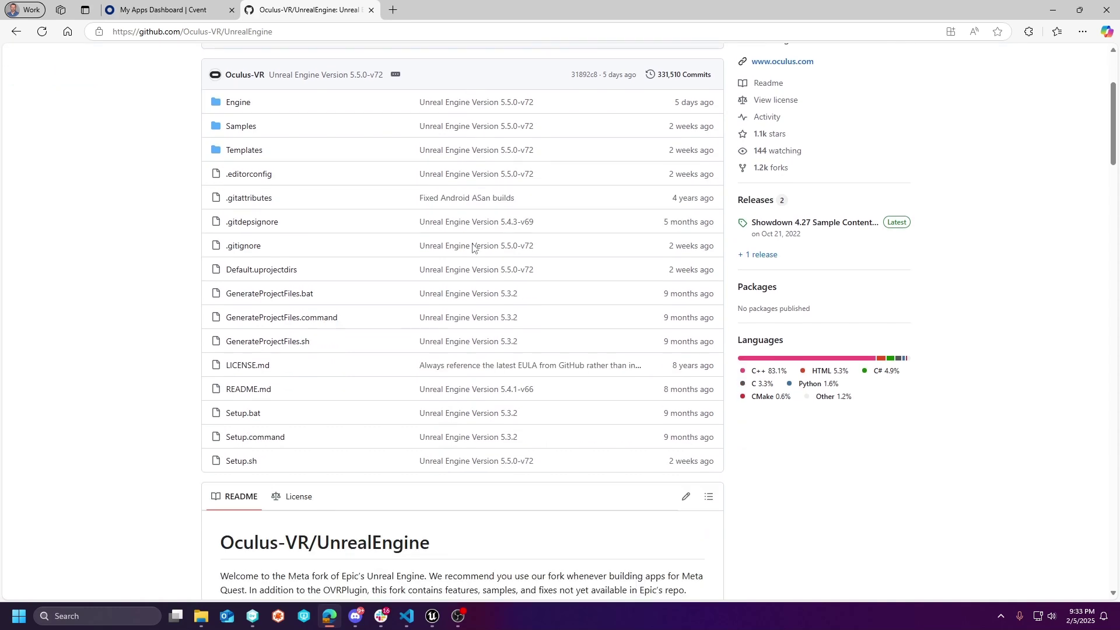
pyautogui.scroll(3, 473, 248)
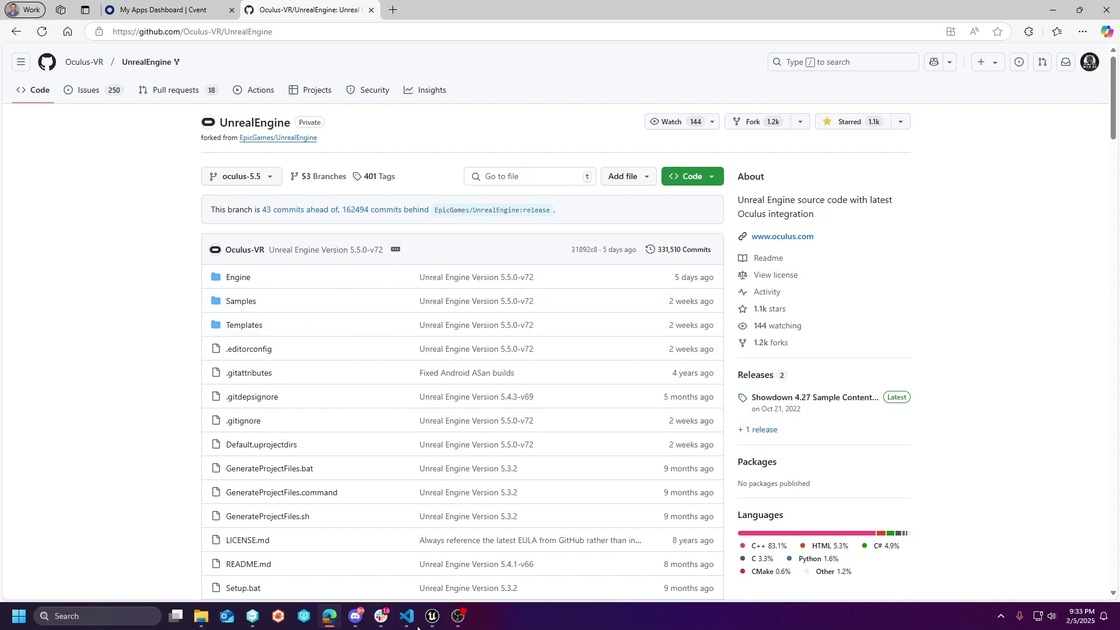
# - Switch to the GitUnrealEngine workspace in VS Code
pyautogui.moveTo(431, 619)
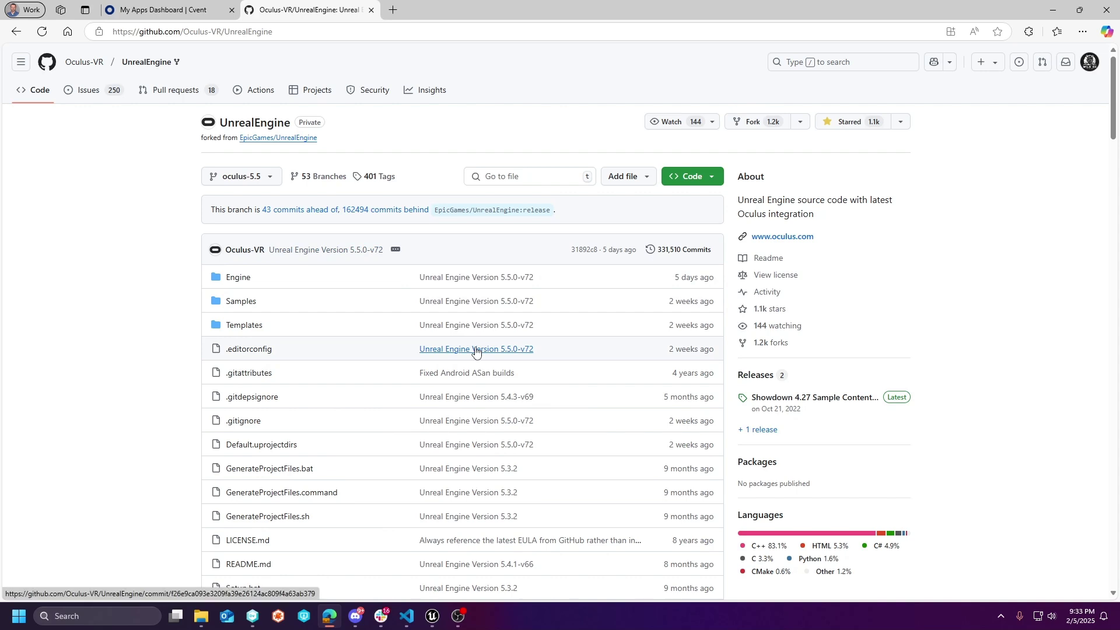
pyautogui.moveTo(499, 305)
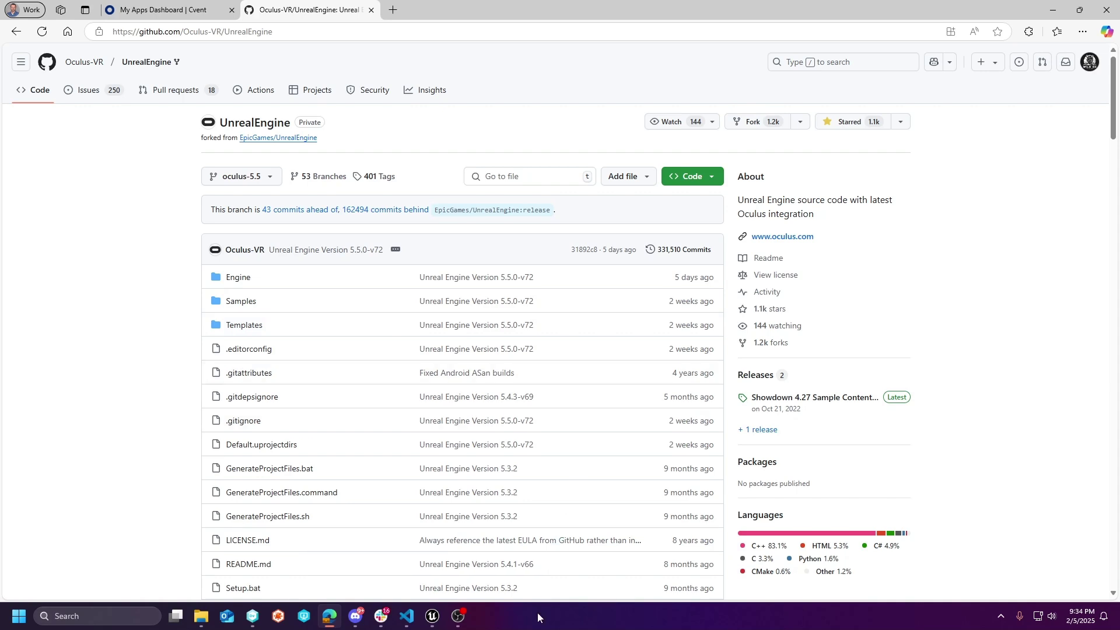
pyautogui.click(406, 616)
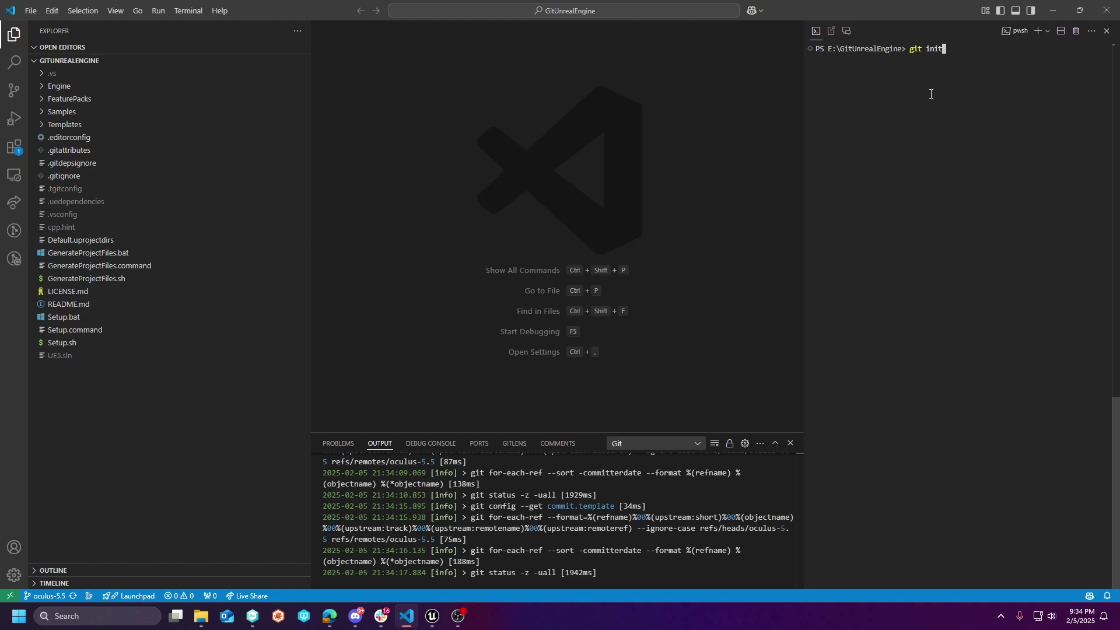
# - Step through terminal history from git remote add MetaFork to git pull MetaFork/oculus-5.5
pyautogui.press('Up')
pyautogui.press('Up')
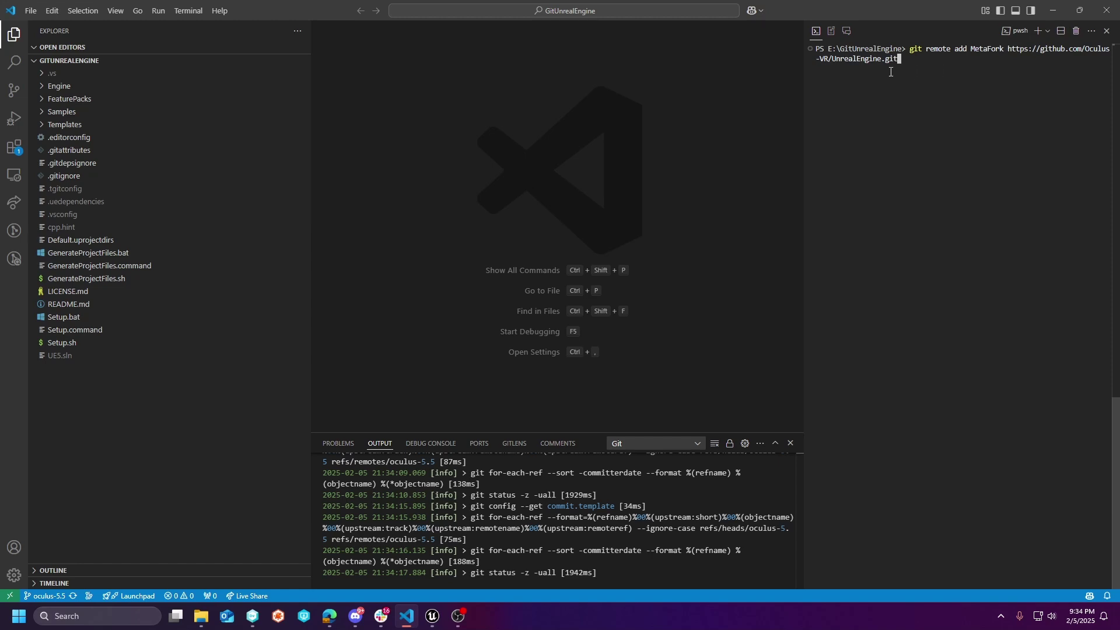
pyautogui.press('Up')
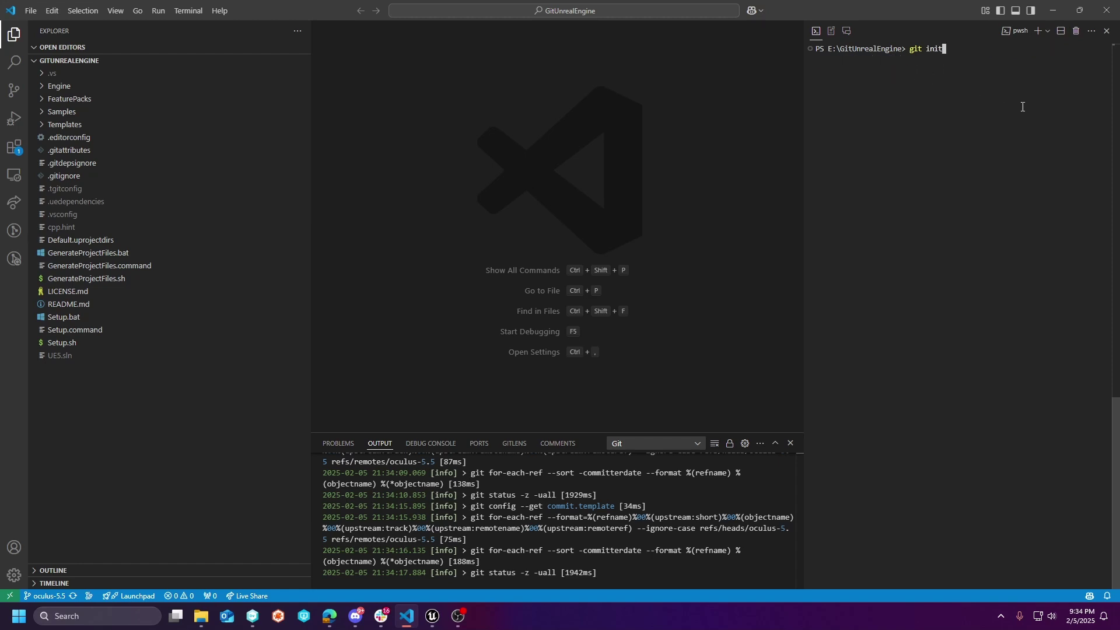
pyautogui.press('Up')
pyautogui.press('Up')
# - Minimize VS Code, close Unreal Editor's About window, and return to the GitHub page
pyautogui.click(1058, 11)
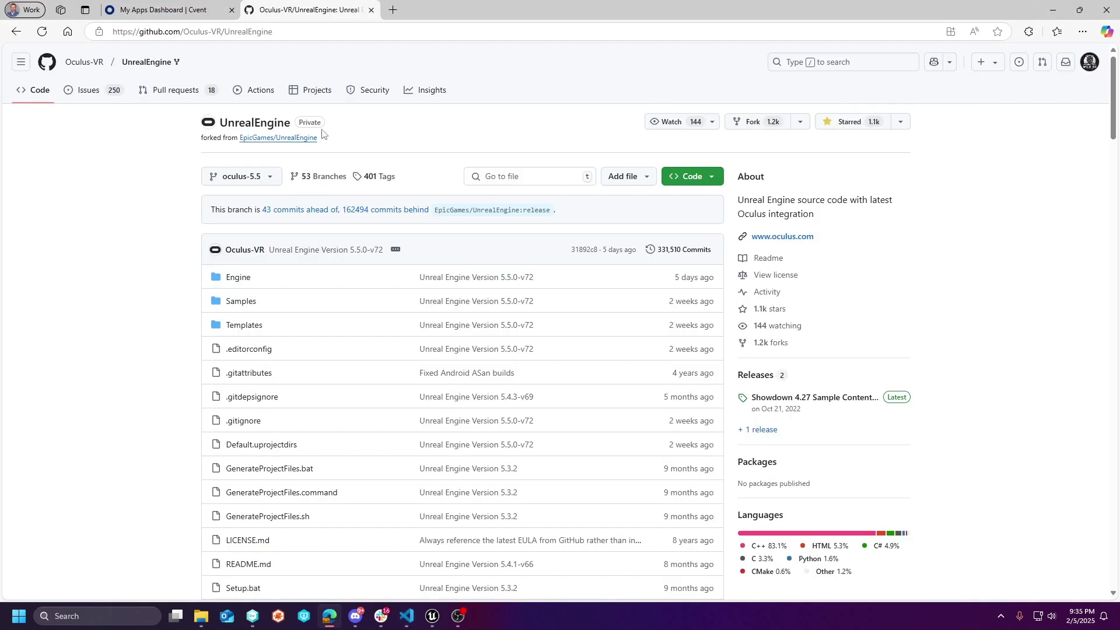
pyautogui.moveTo(432, 616)
pyautogui.click(406, 550)
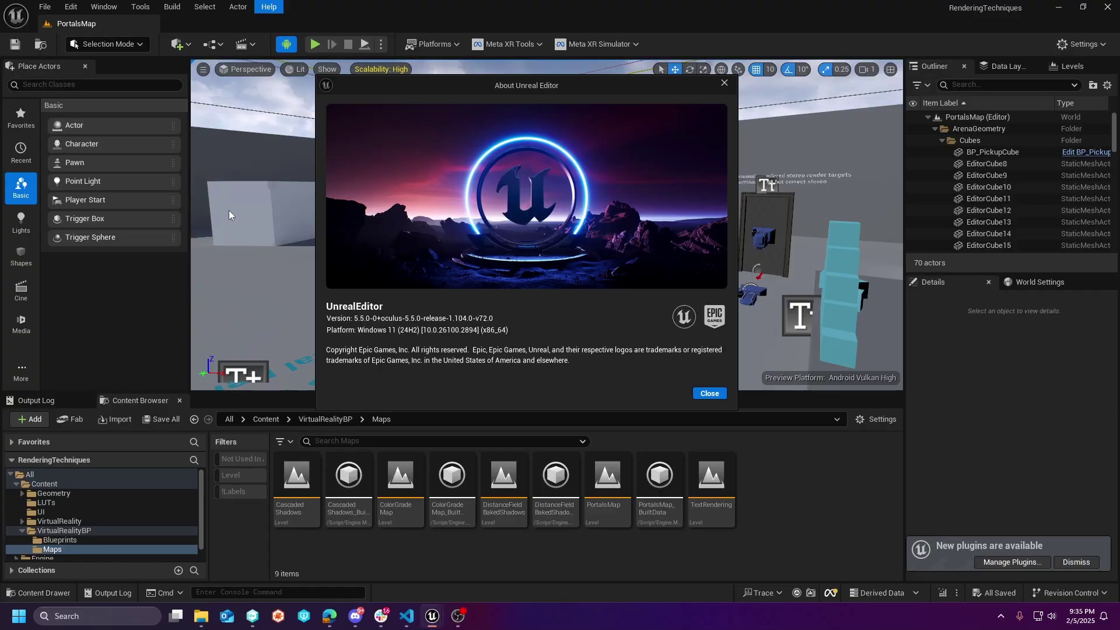
pyautogui.click(724, 84)
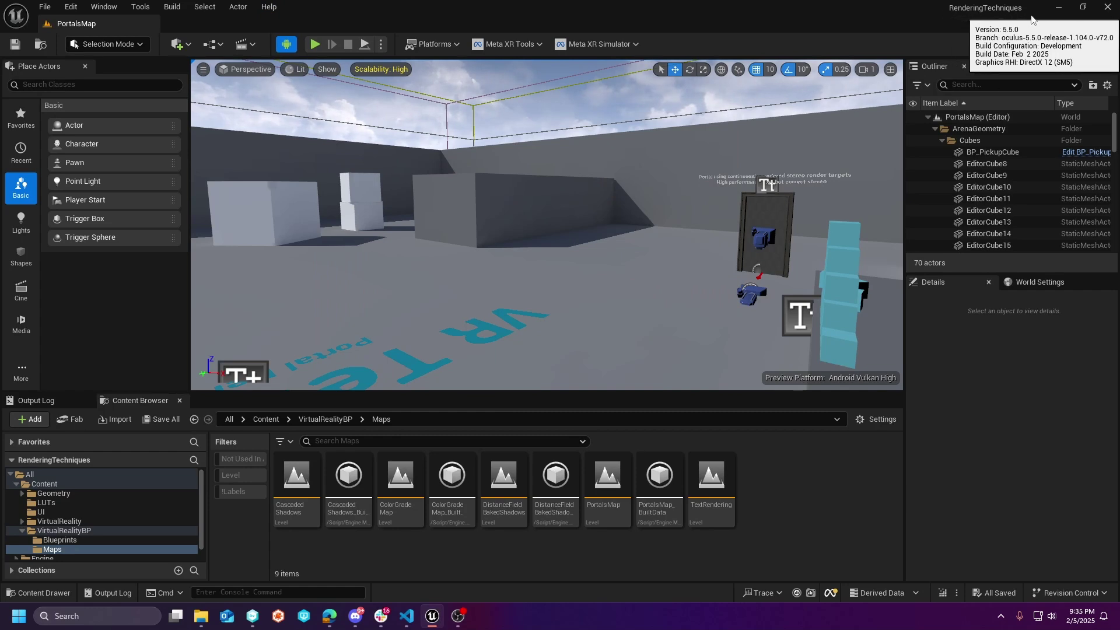
pyautogui.click(329, 619)
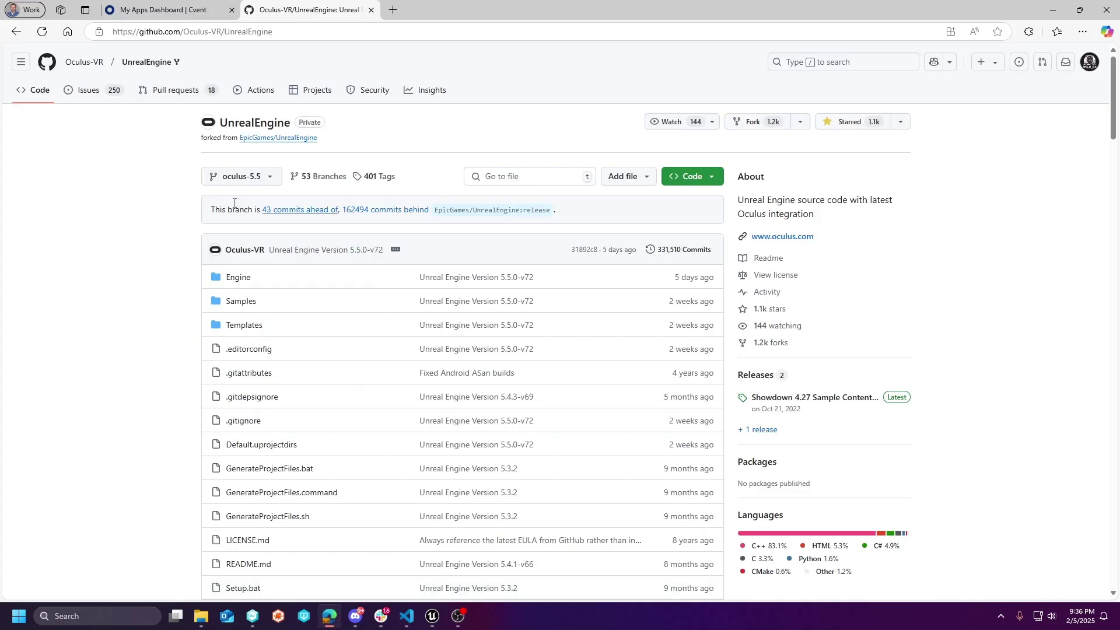
# - Open Your stars from the GitHub account menu and scroll the starred repositories list
pyautogui.click(1088, 68)
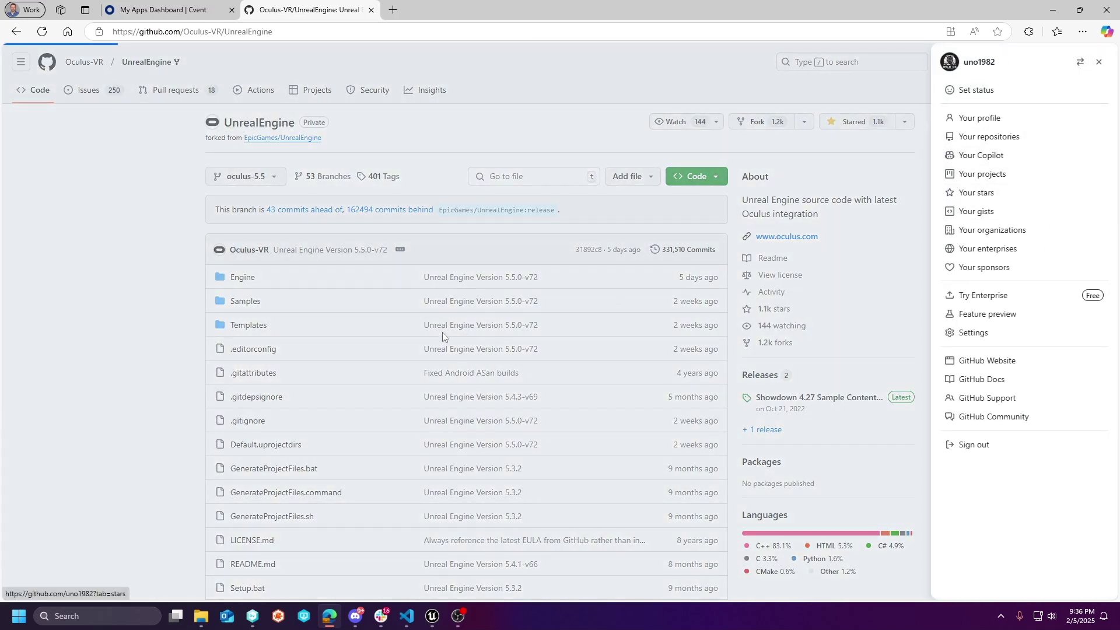
pyautogui.scroll(-3, 548, 338)
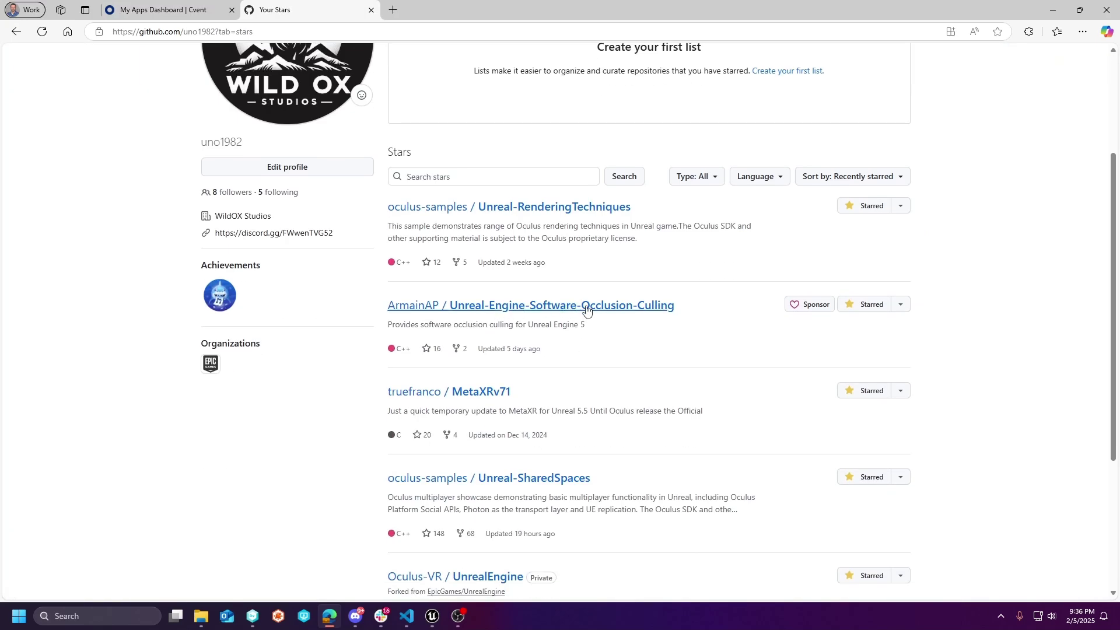
pyautogui.scroll(-3, 587, 310)
pyautogui.scroll(-1, 545, 313)
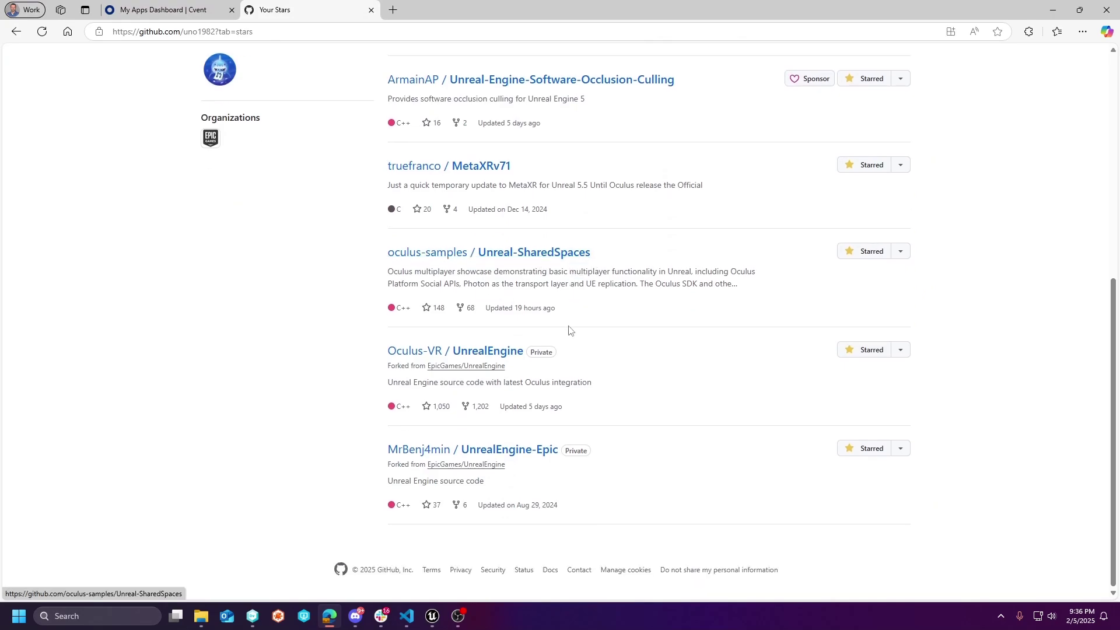
pyautogui.scroll(4, 570, 330)
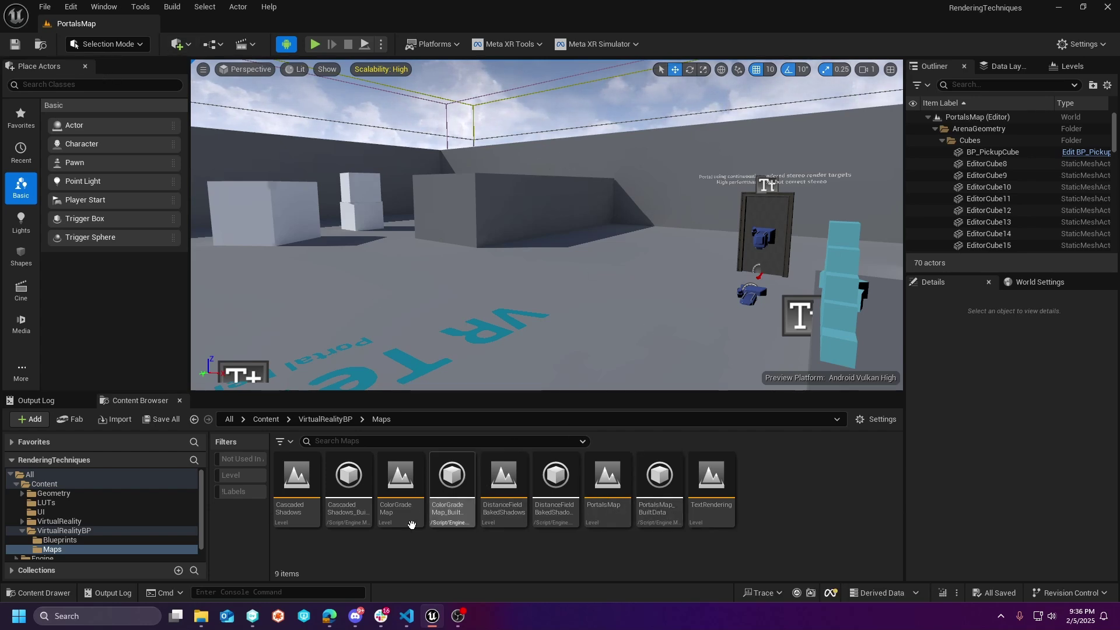
# - Open the project's Plugins folder in File Explorer
pyautogui.click(201, 616)
pyautogui.click(229, 247)
pyautogui.doubleClick(229, 249)
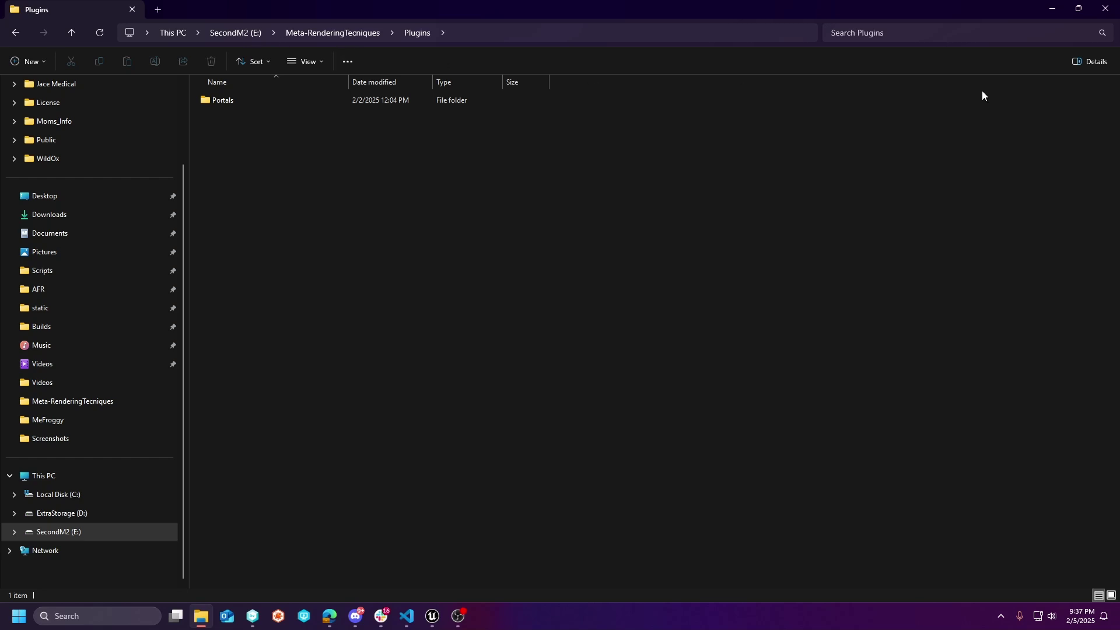
# - Browse E:\GitUnrealEngine\Engine\Plugins\Marketplace, which holds only the Developer folder
pyautogui.click(235, 33)
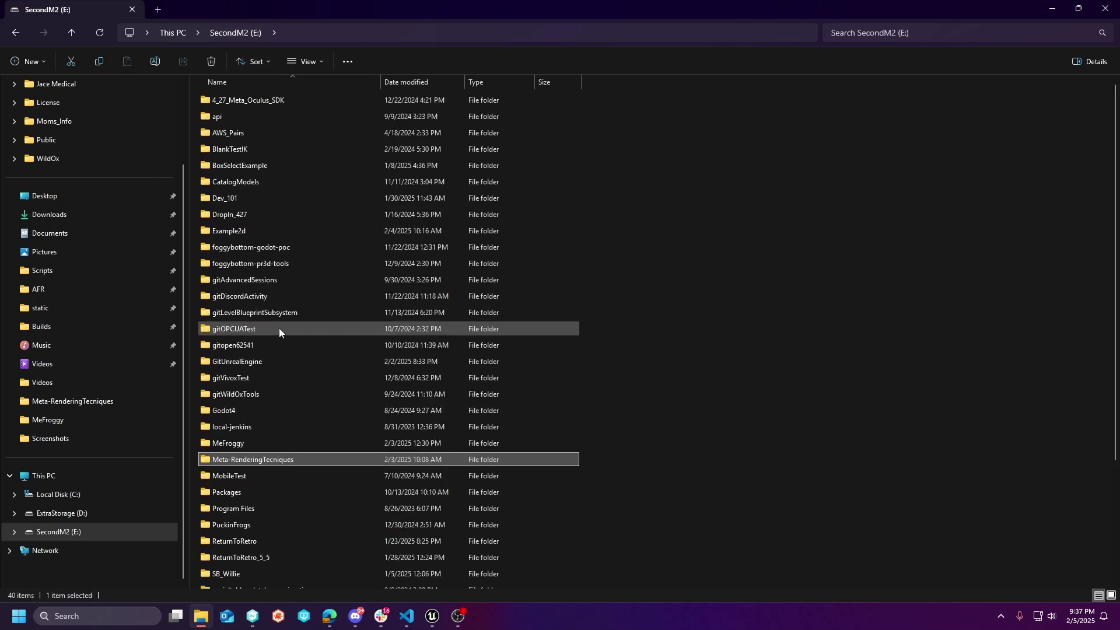
pyautogui.doubleClick(249, 362)
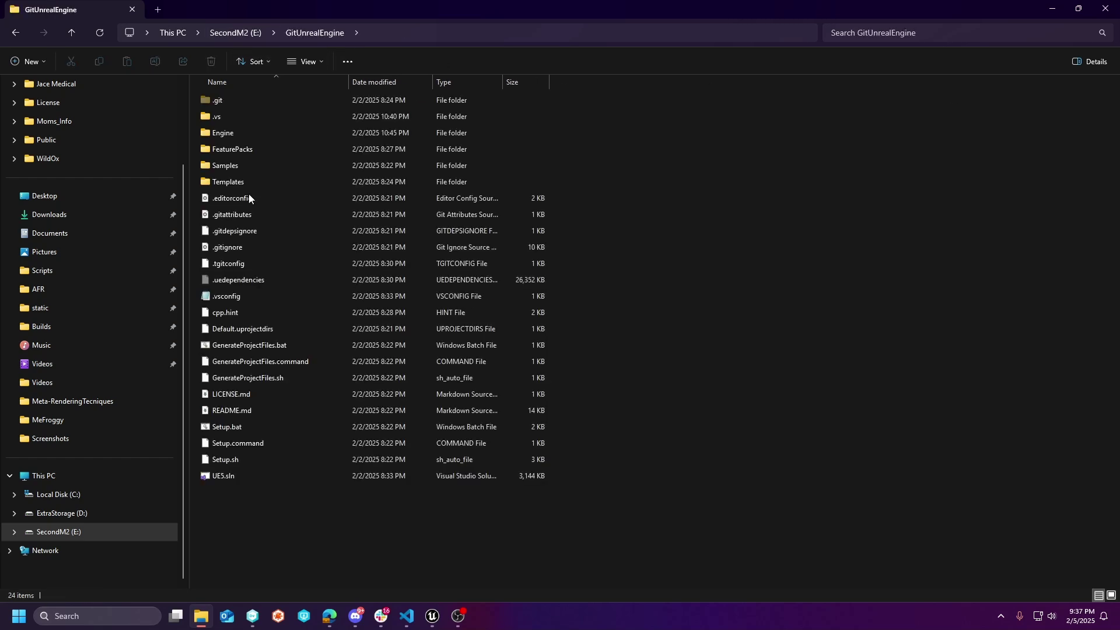
pyautogui.doubleClick(225, 135)
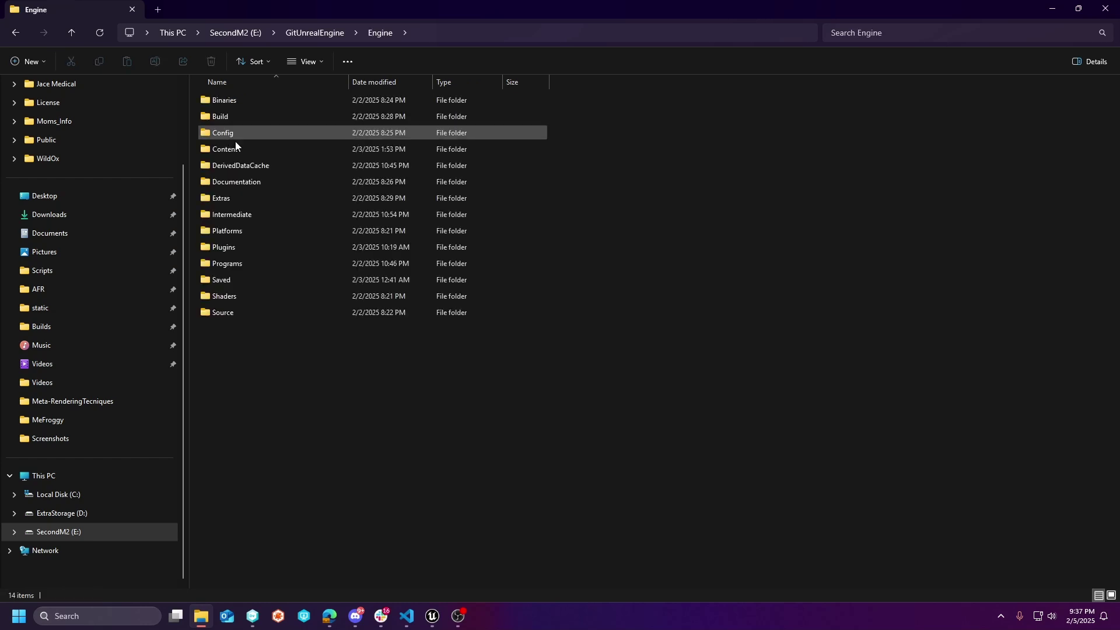
pyautogui.doubleClick(229, 251)
pyautogui.scroll(-6, 249, 383)
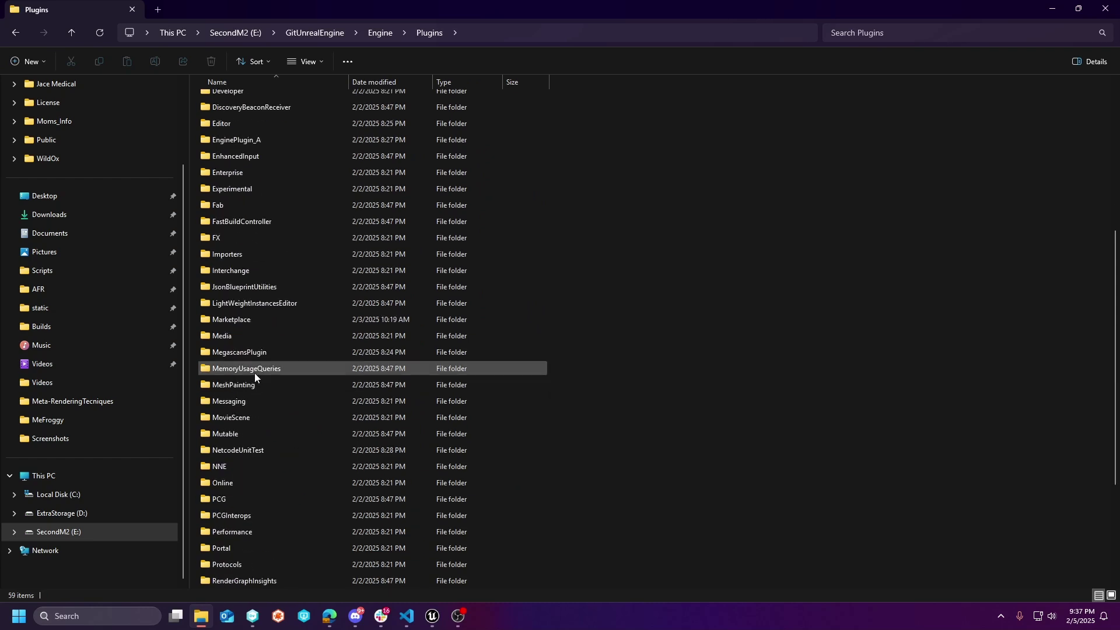
pyautogui.doubleClick(248, 321)
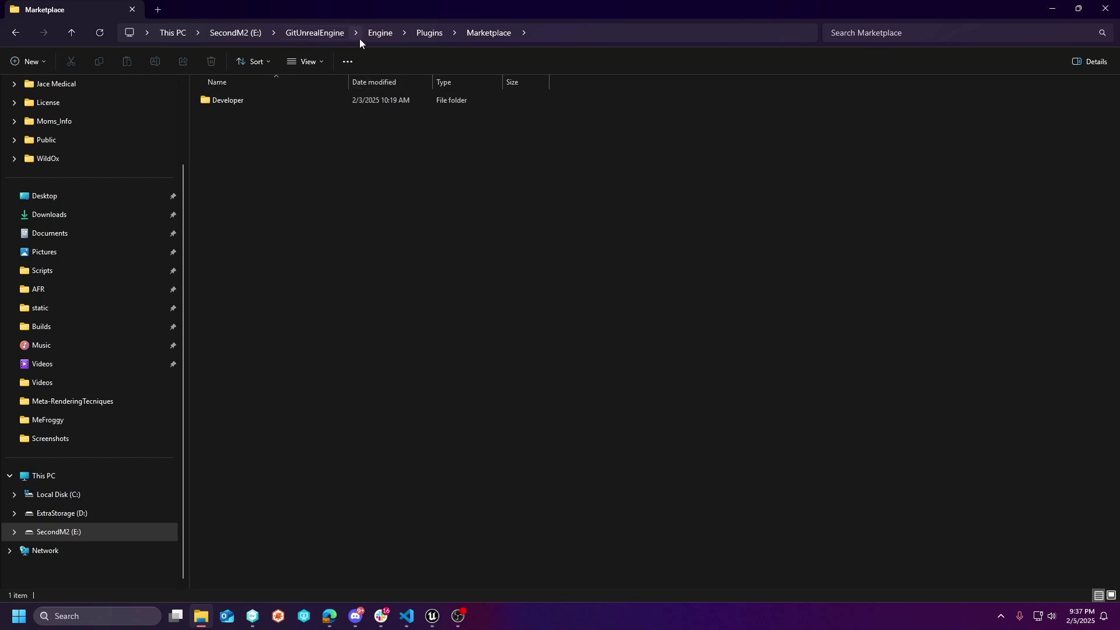
# - Go back up to the SecondM2 (E:) drive and bring Unreal Editor forward
pyautogui.click(313, 35)
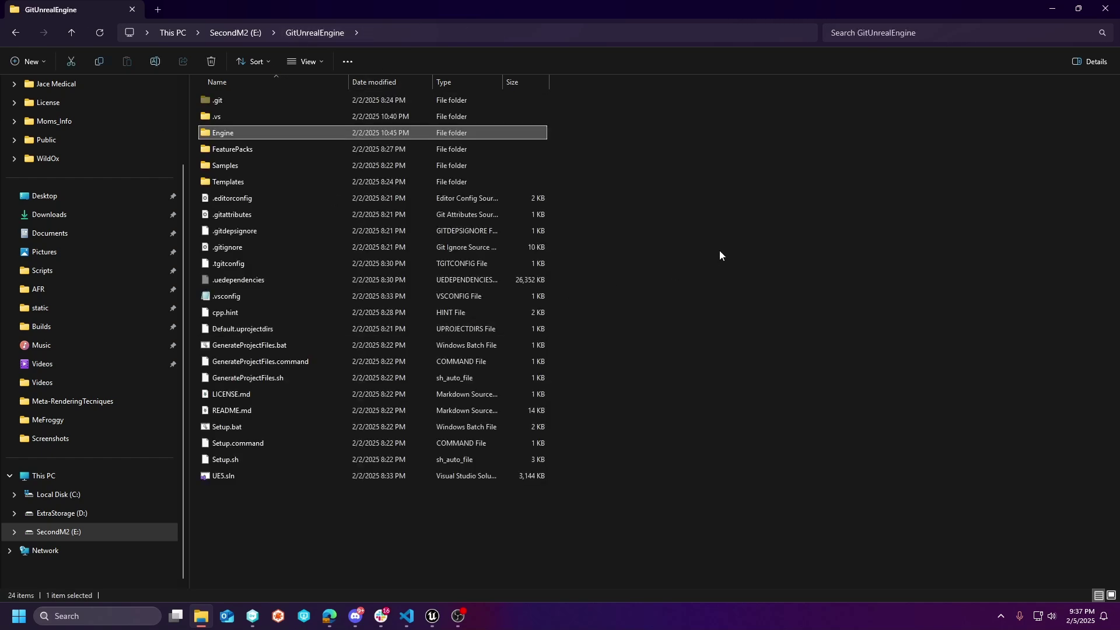
pyautogui.click(237, 34)
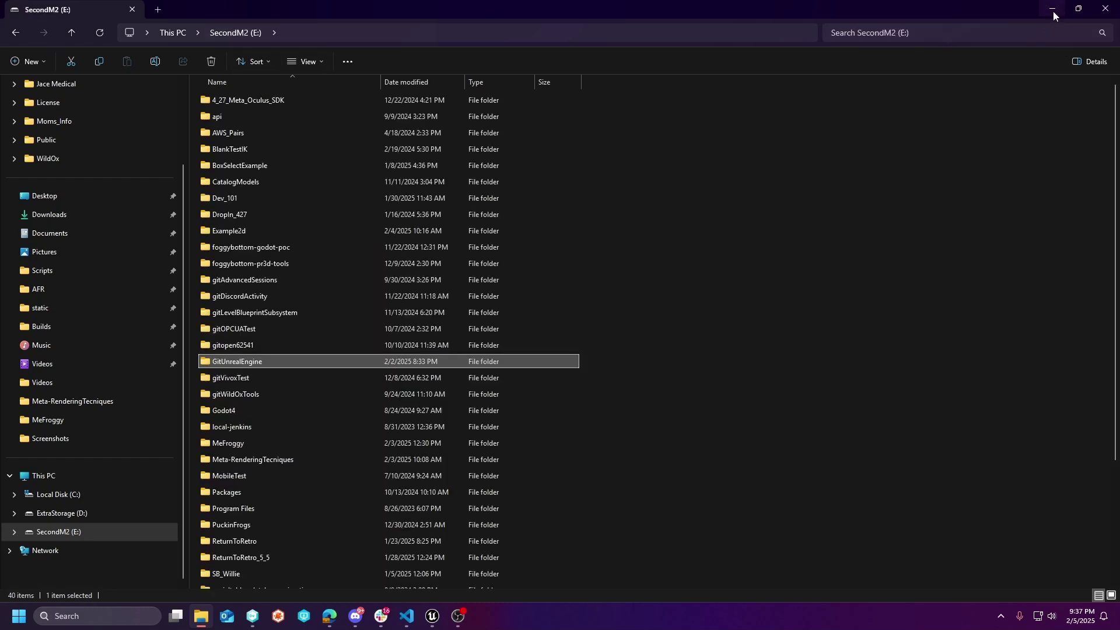
pyautogui.click(432, 616)
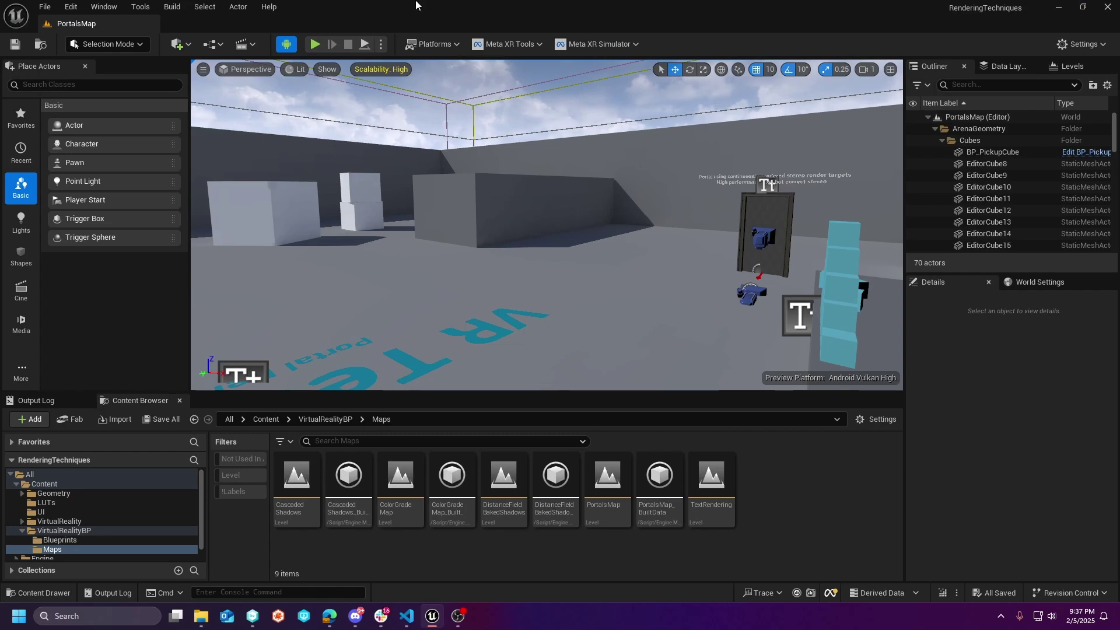
# - Open Project Settings from the Edit menu, then return to the PortalsMap level
pyautogui.click(75, 8)
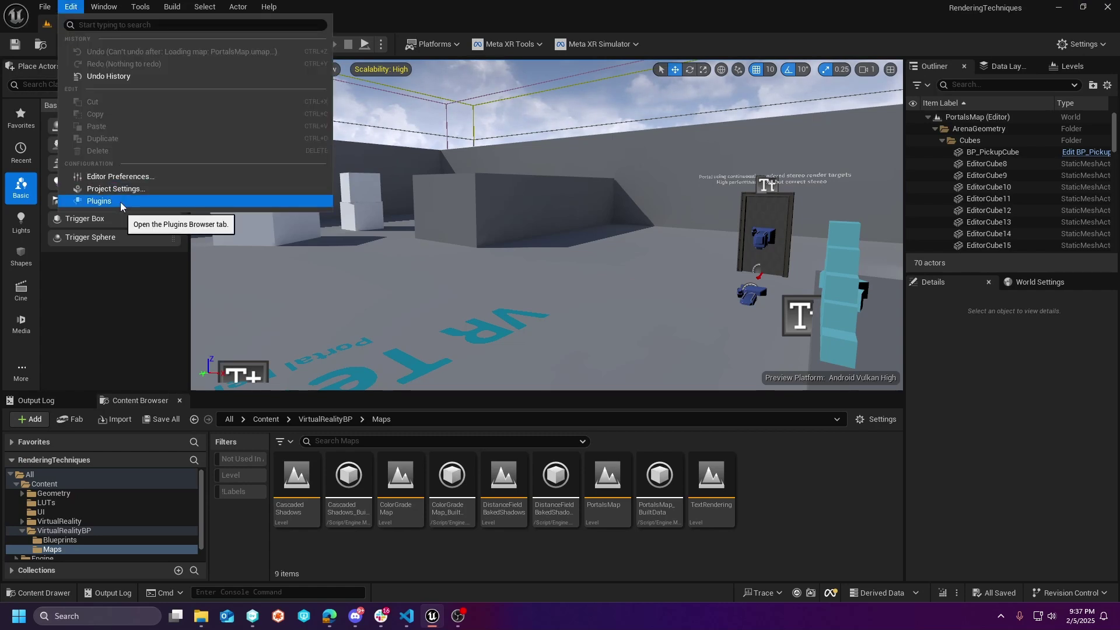
pyautogui.click(285, 211)
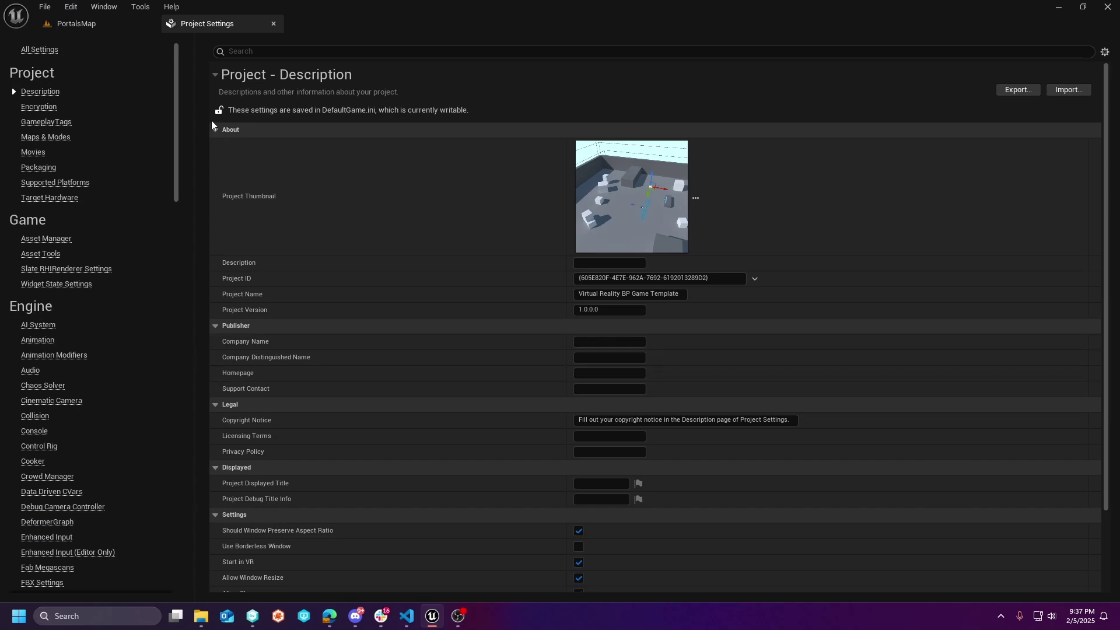
pyautogui.click(107, 23)
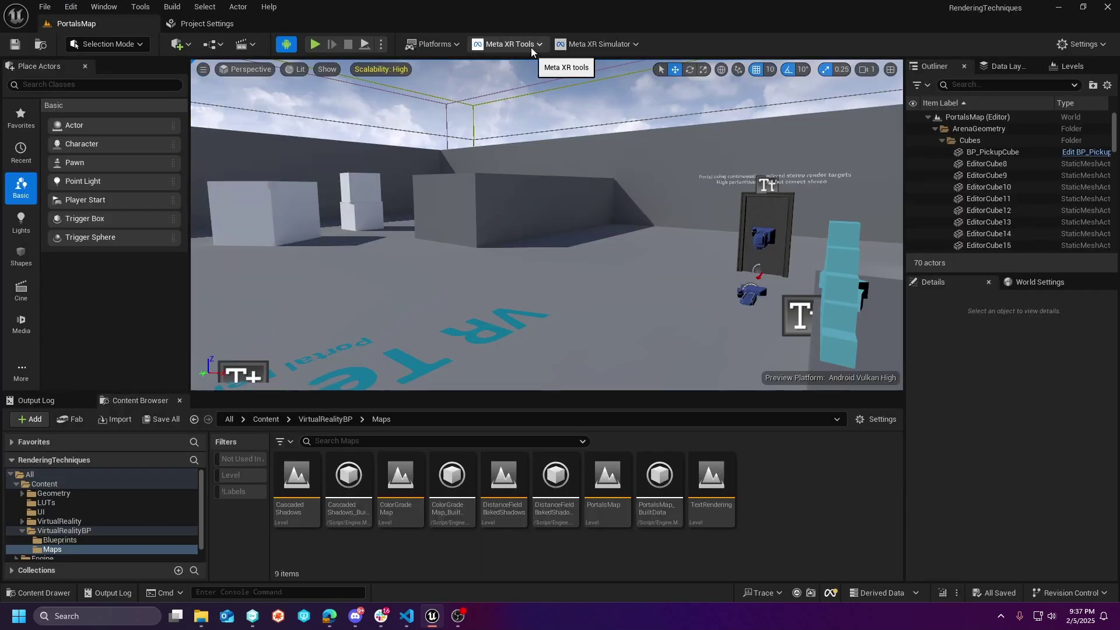
# - In the Meta XR Project Setup Tool, apply the Quest 3 package rule and close it
pyautogui.click(830, 593)
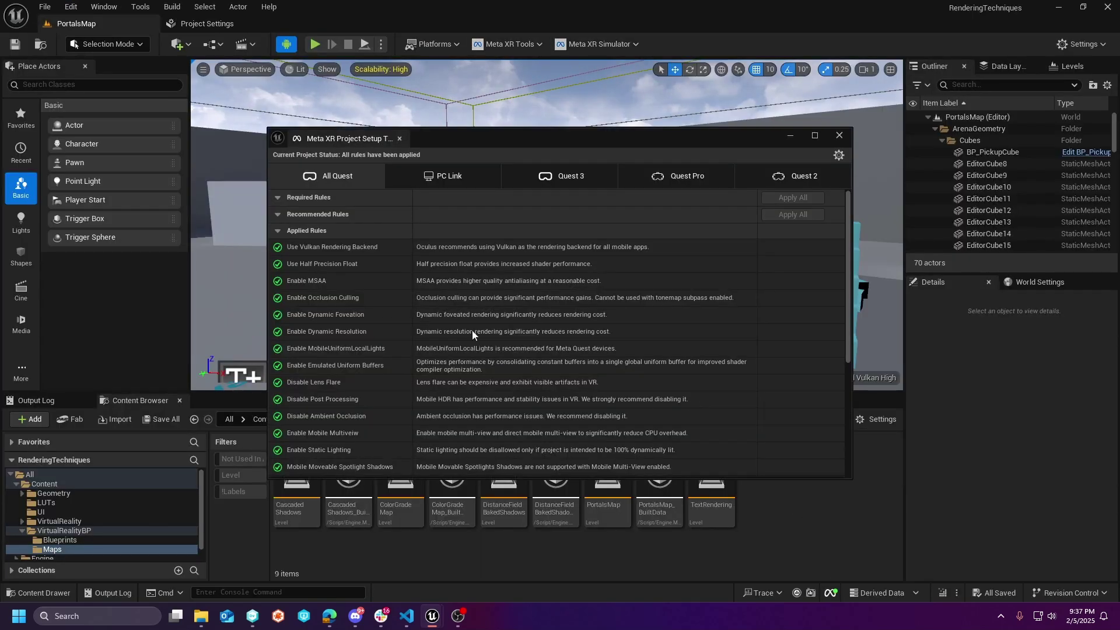
pyautogui.scroll(-5, 425, 349)
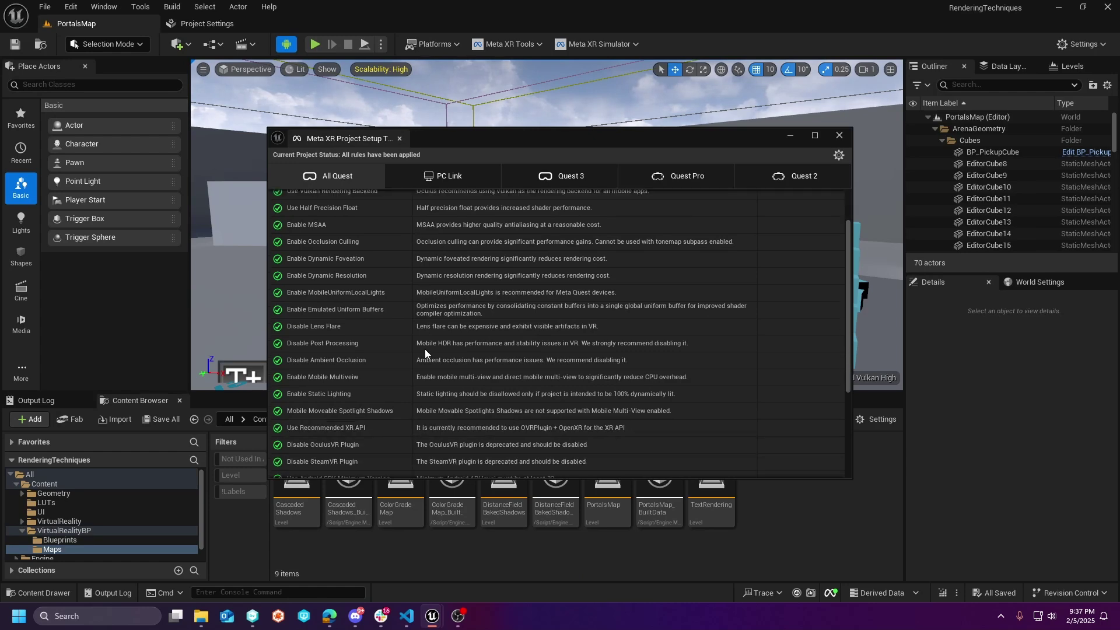
pyautogui.scroll(5, 425, 351)
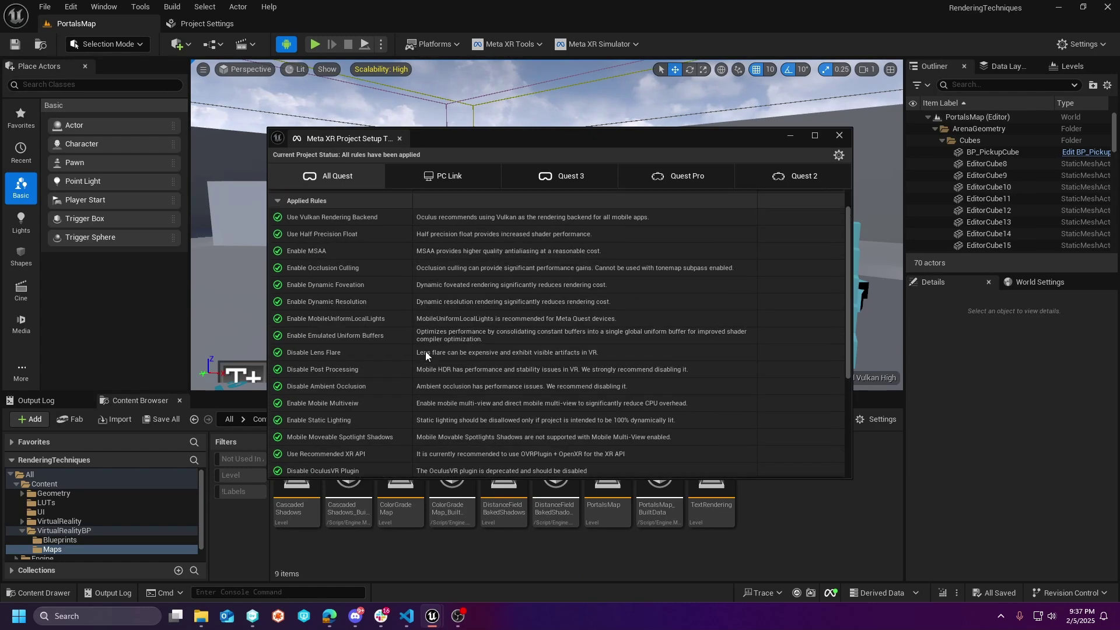
pyautogui.click(577, 179)
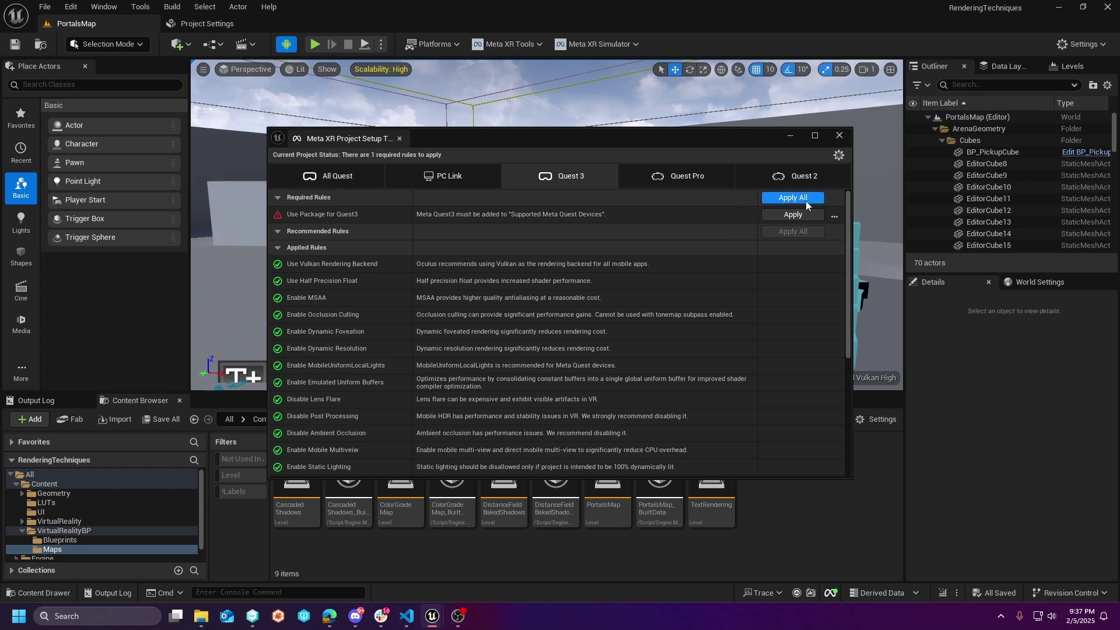
pyautogui.click(781, 215)
pyautogui.scroll(-8, 425, 382)
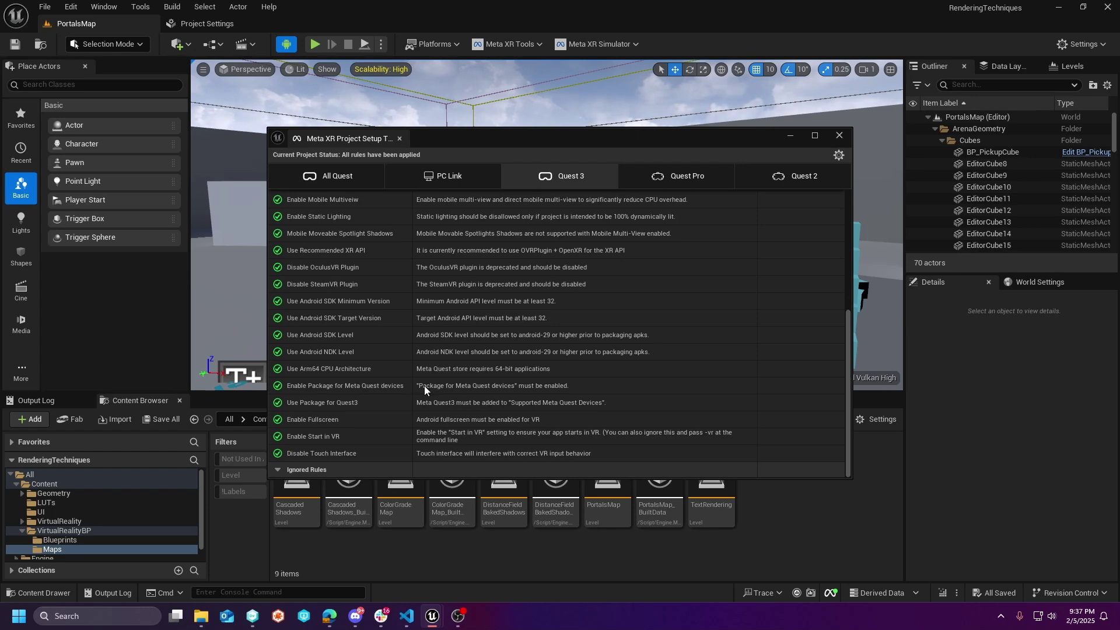
pyautogui.scroll(5, 425, 386)
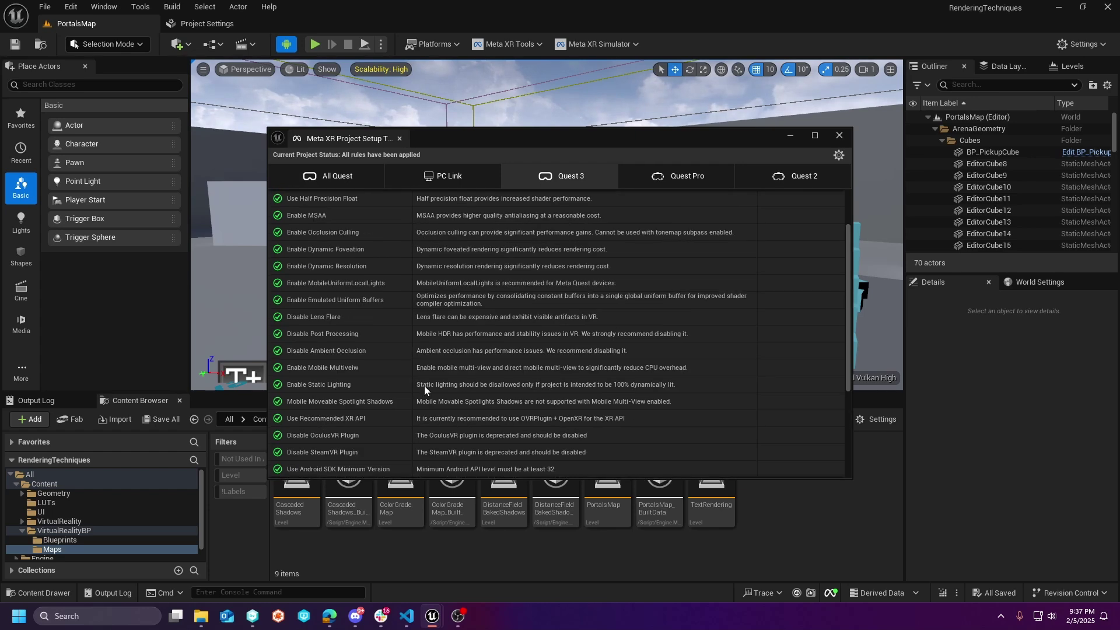
pyautogui.click(840, 135)
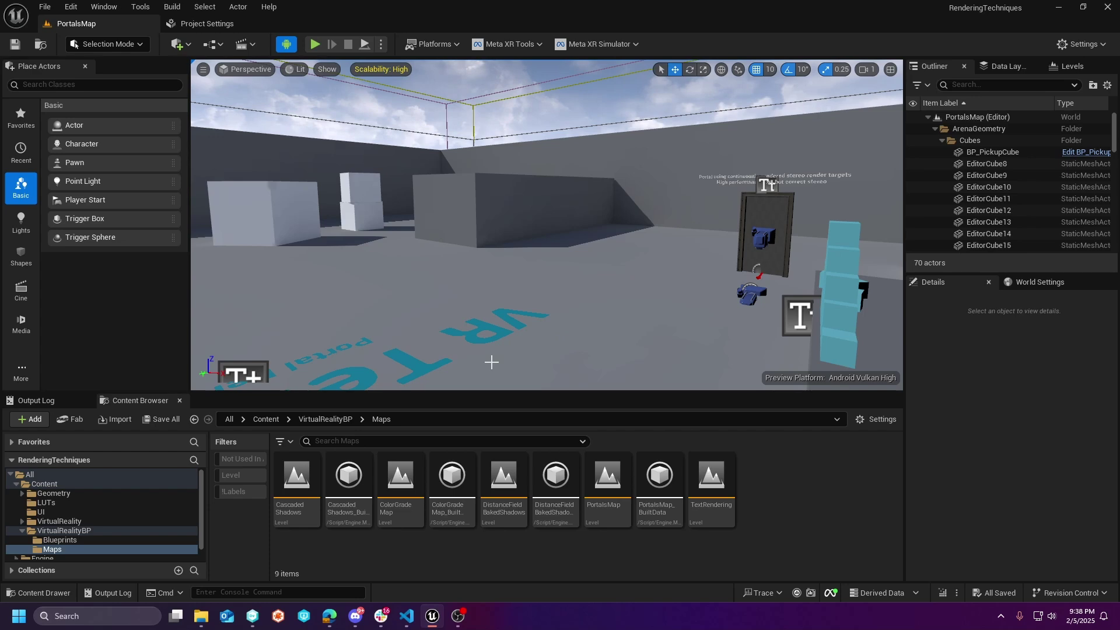
# - Search Windows for 'add or remove programs'
pyautogui.click(127, 623)
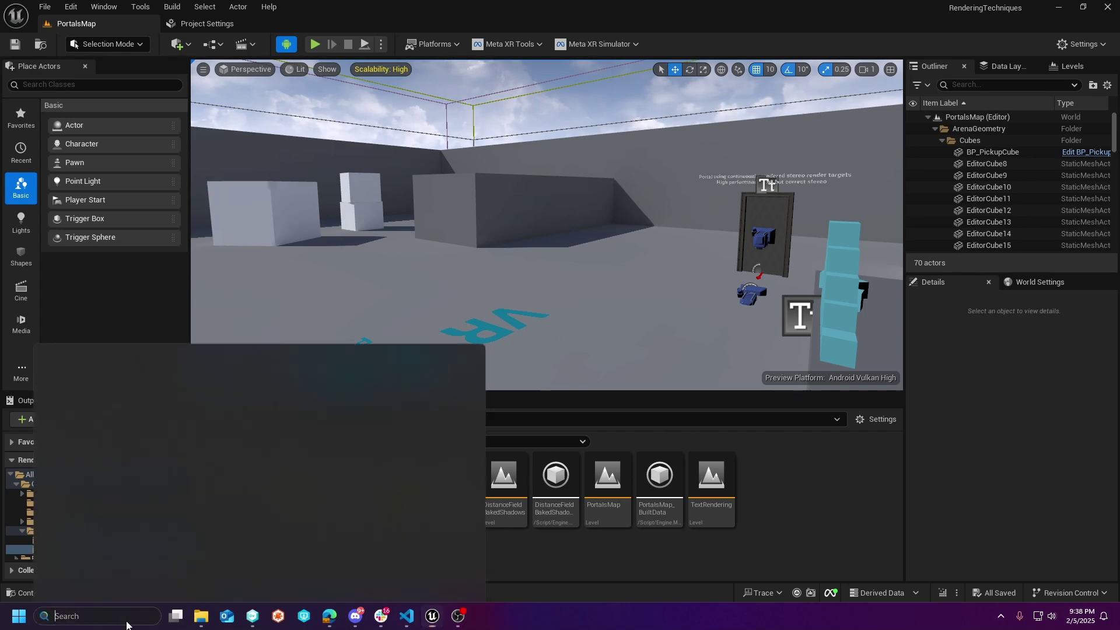
pyautogui.write('ad')
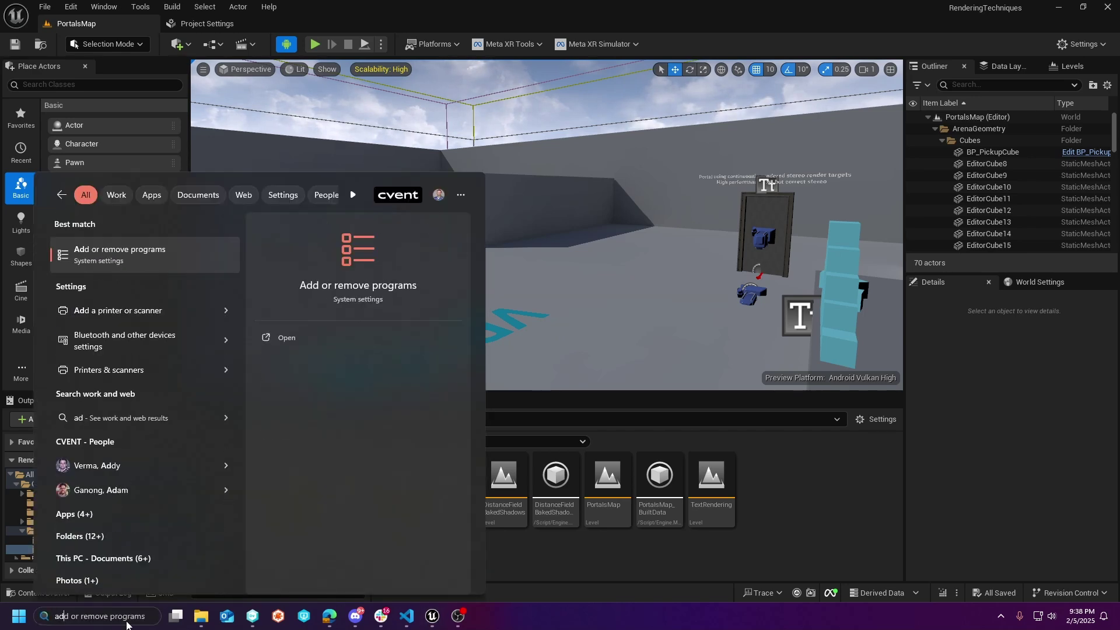
pyautogui.press('BackSpace')
pyautogui.press('BackSpace')
pyautogui.write('clangen')
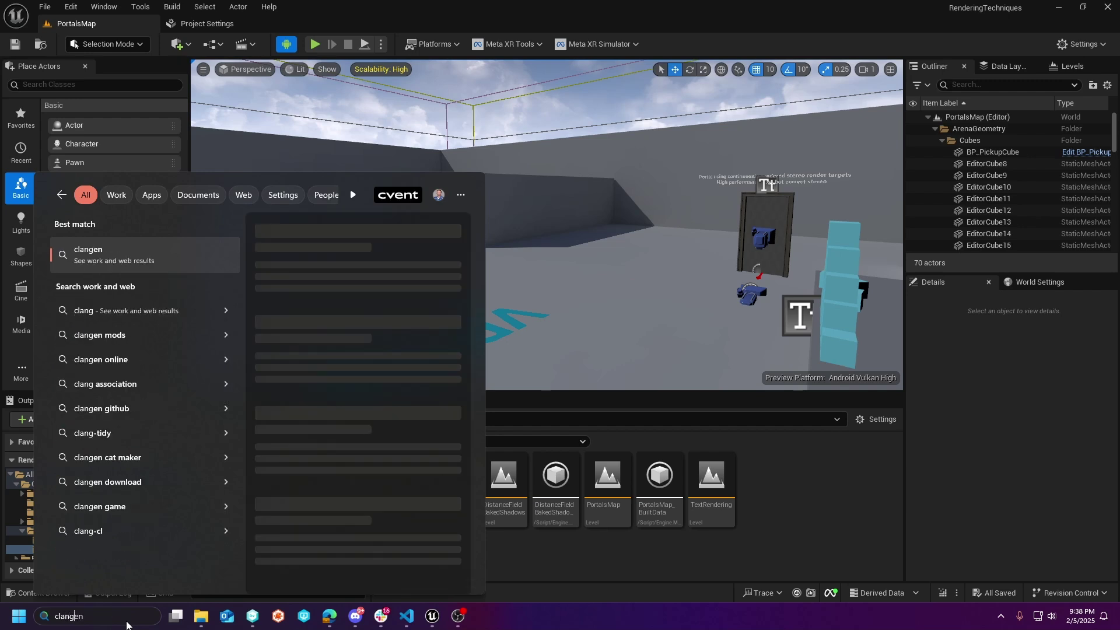
pyautogui.press('BackSpace')
pyautogui.press('BackSpace')
pyautogui.press('BackSpace')
pyautogui.press('BackSpace')
pyautogui.press('BackSpace')
pyautogui.press('BackSpace')
pyautogui.press('BackSpace')
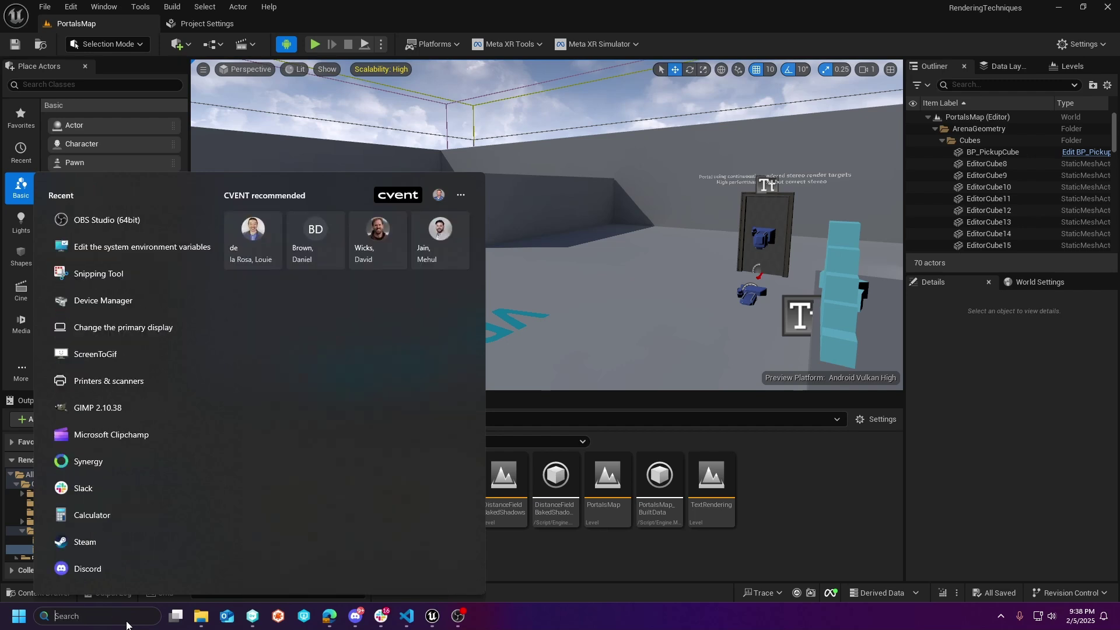
pyautogui.write('add')
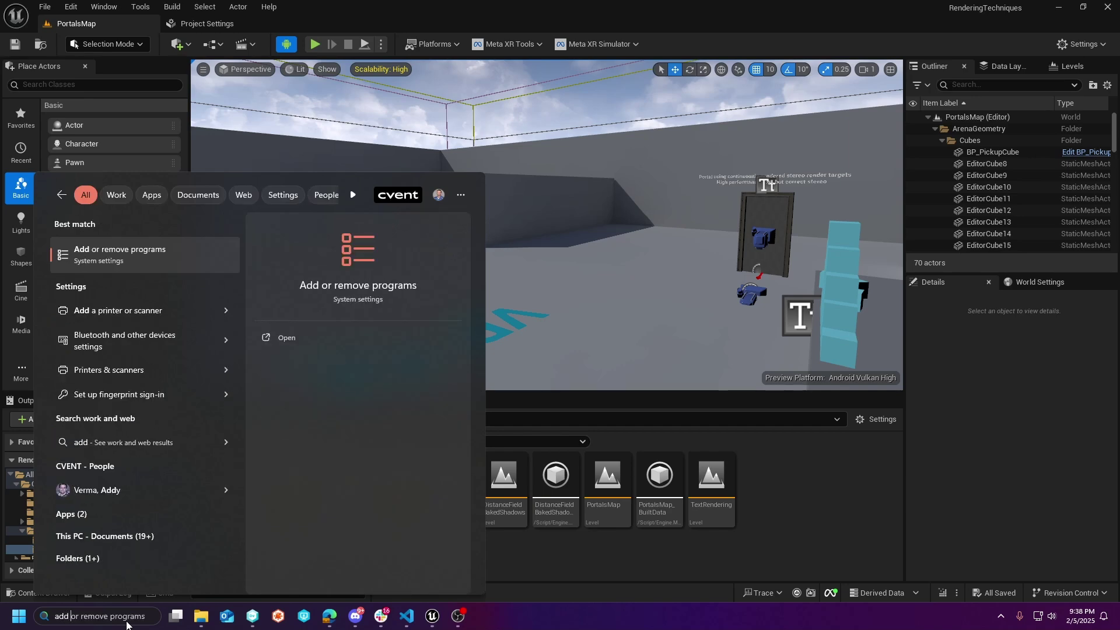
# - Filter Installed apps by 'clang', revealing Unreal Linux Toolchain v19_clang-11.0.1 and v20_clang-13.0.1
pyautogui.click(212, 258)
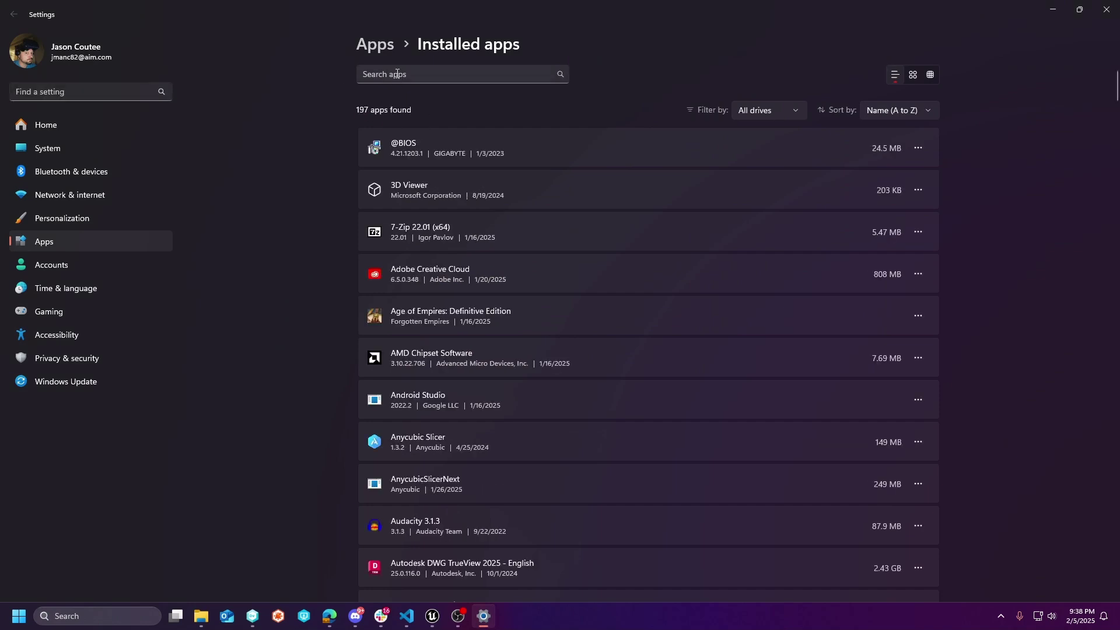
pyautogui.click(391, 74)
pyautogui.write('clang')
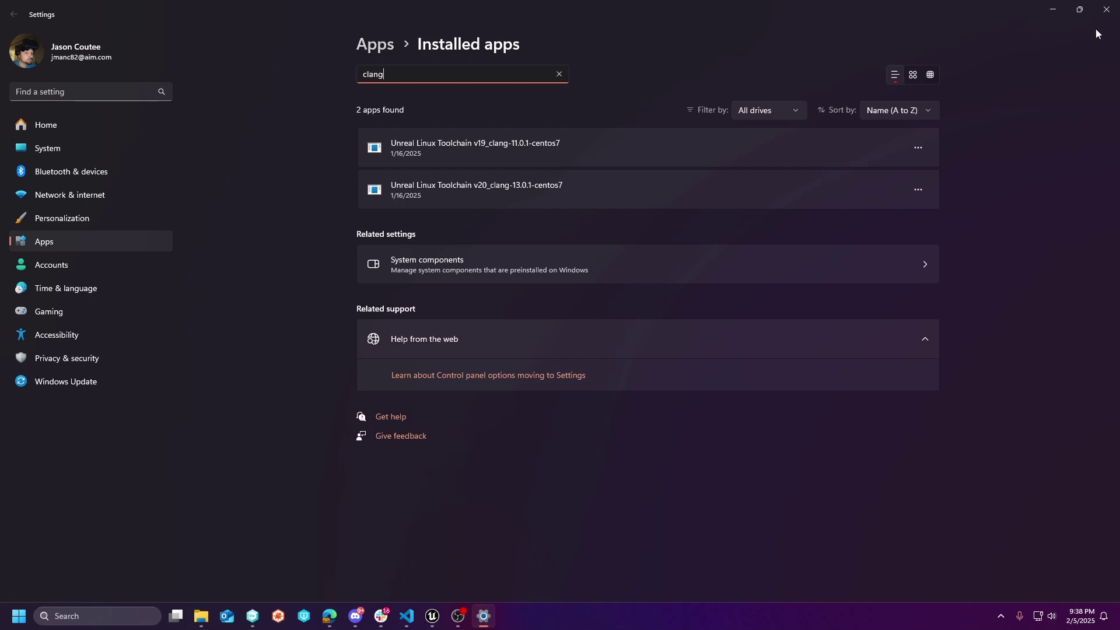
# - Close Settings and launch Android Studio from Windows search
pyautogui.click(1106, 13)
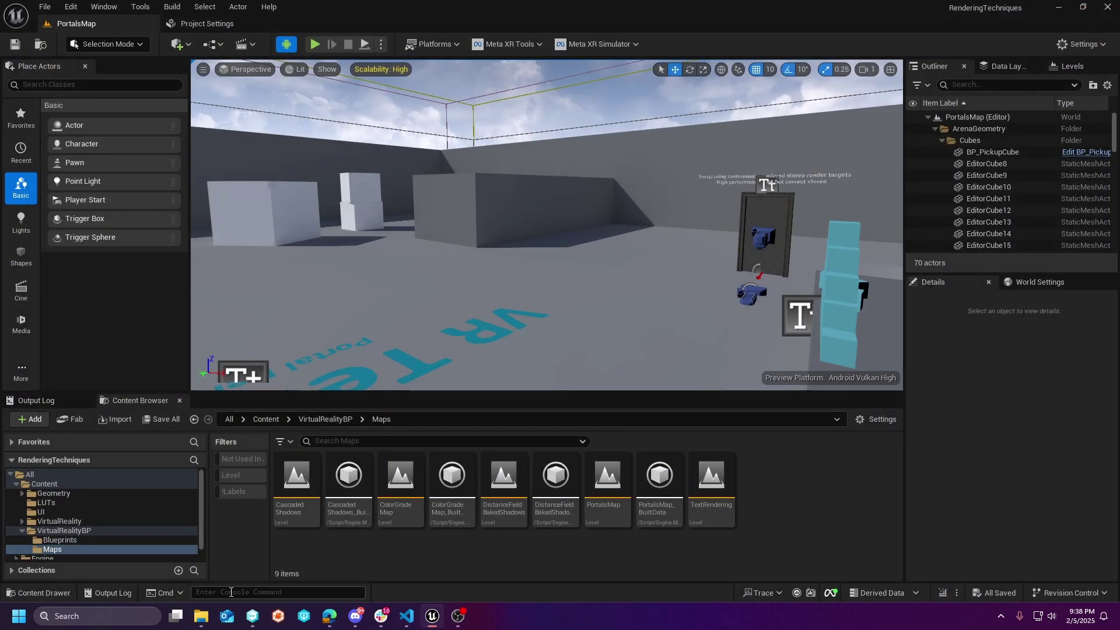
pyautogui.click(56, 617)
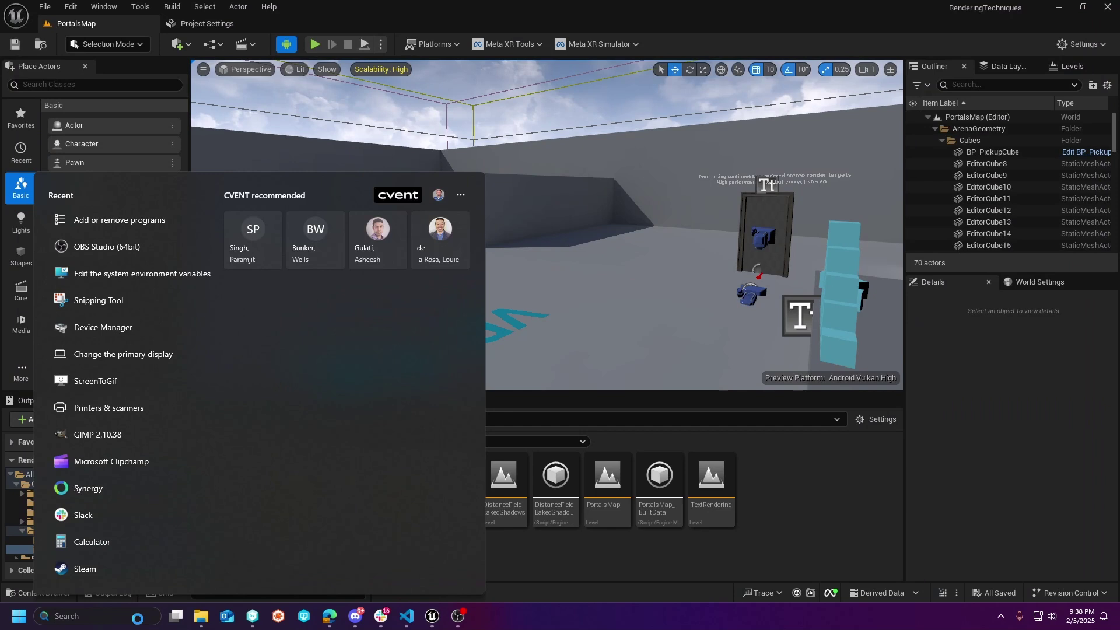
pyautogui.write('and')
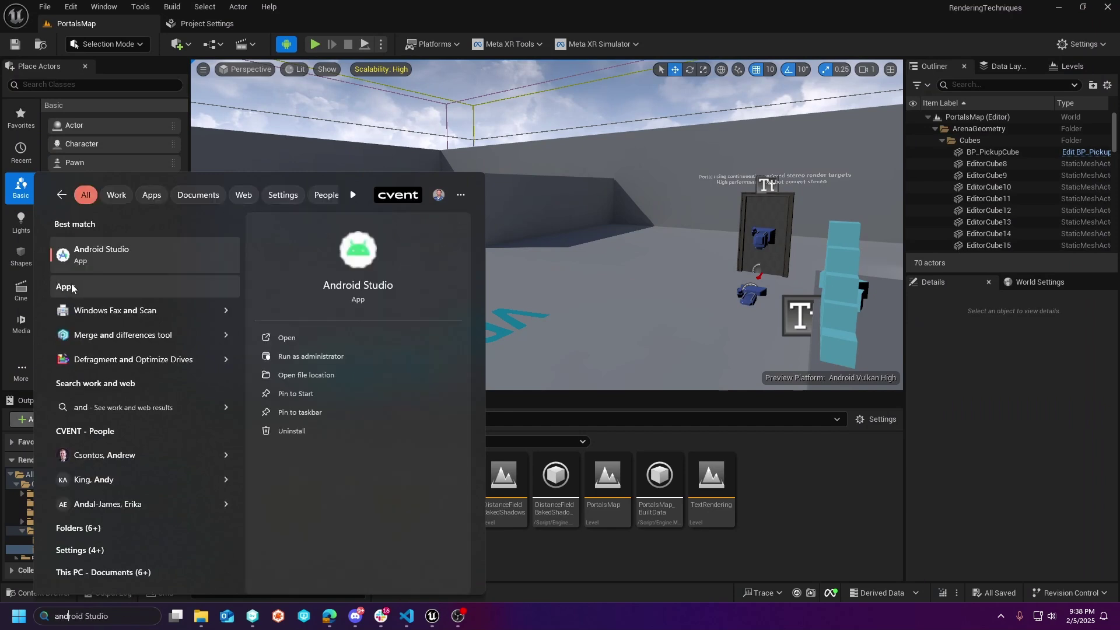
pyautogui.press('Escape')
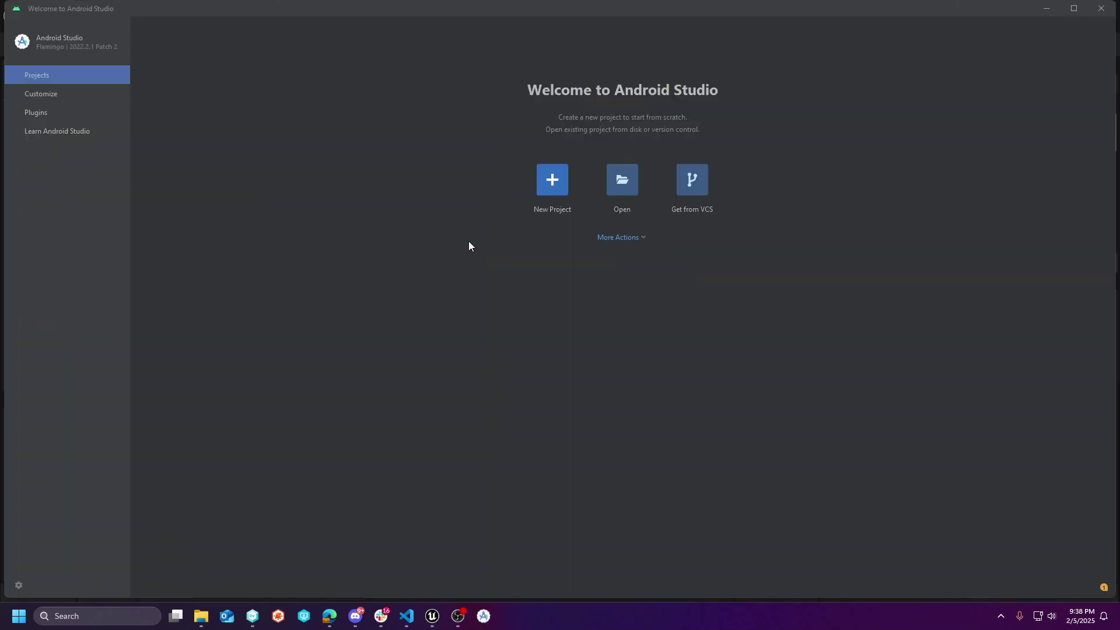
# - Restore the Android Studio welcome window and show More Actions
pyautogui.click(1046, 8)
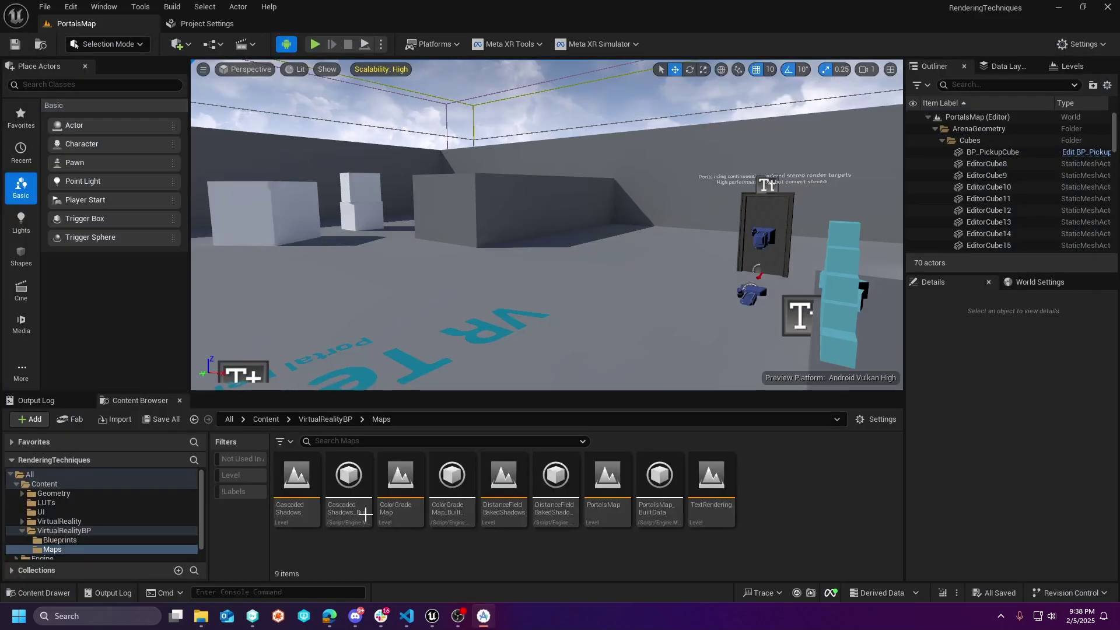
pyautogui.click(484, 620)
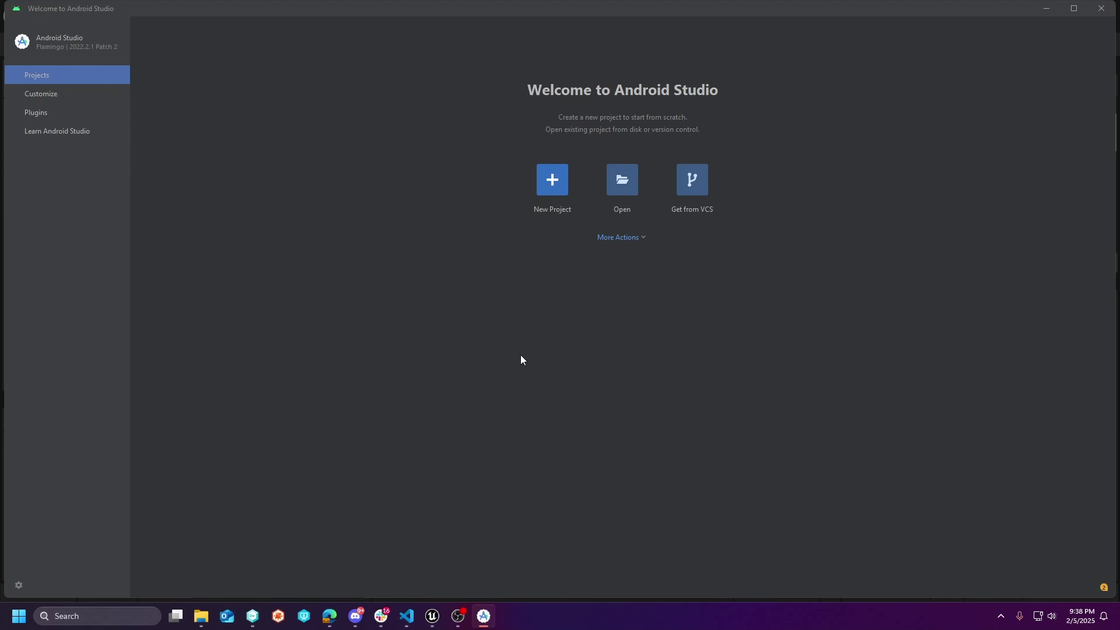
pyautogui.click(635, 240)
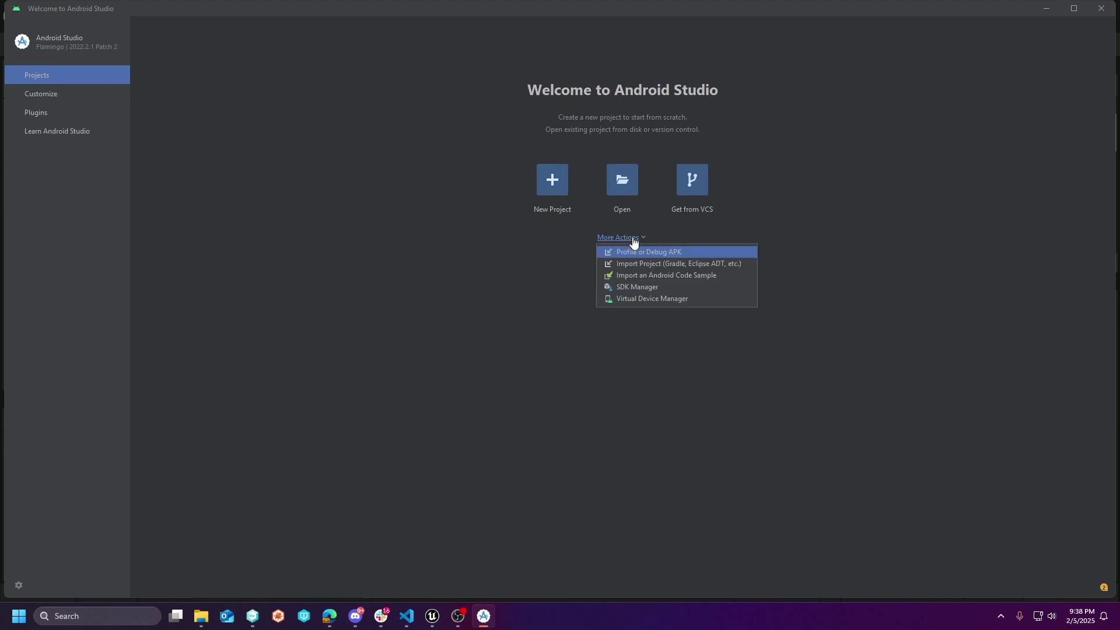
# - Open the Android SDK manager and scroll SDK Platforms to check installed API 33 and 34
pyautogui.click(640, 287)
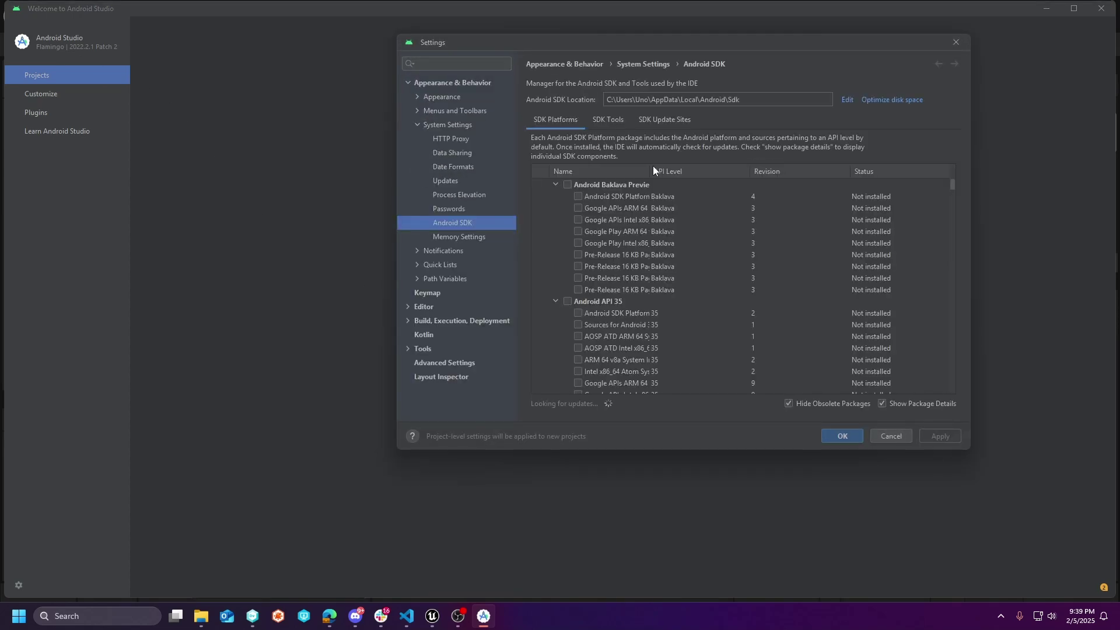
pyautogui.moveTo(952, 183); pyautogui.dragTo(950, 389)
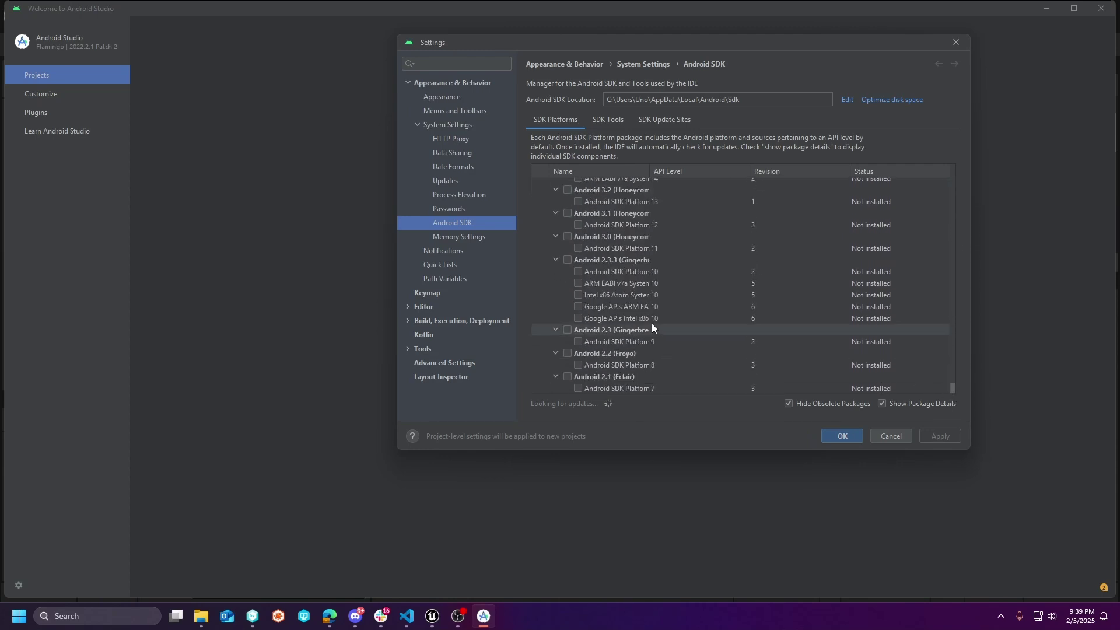
pyautogui.scroll(15, 651, 324)
pyautogui.scroll(20, 651, 324)
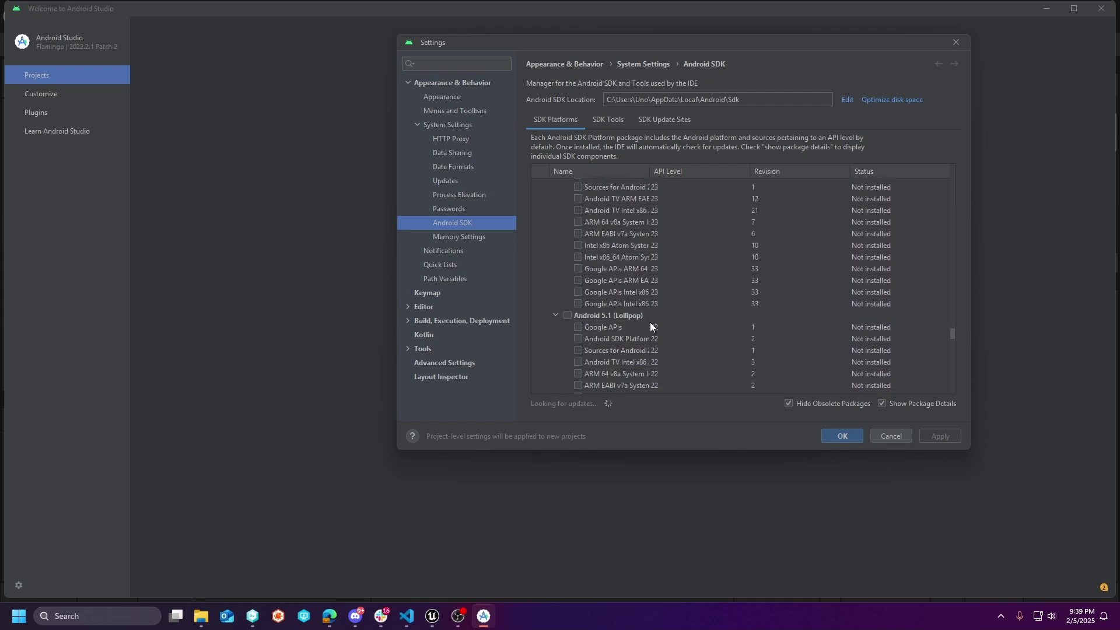
pyautogui.scroll(20, 650, 324)
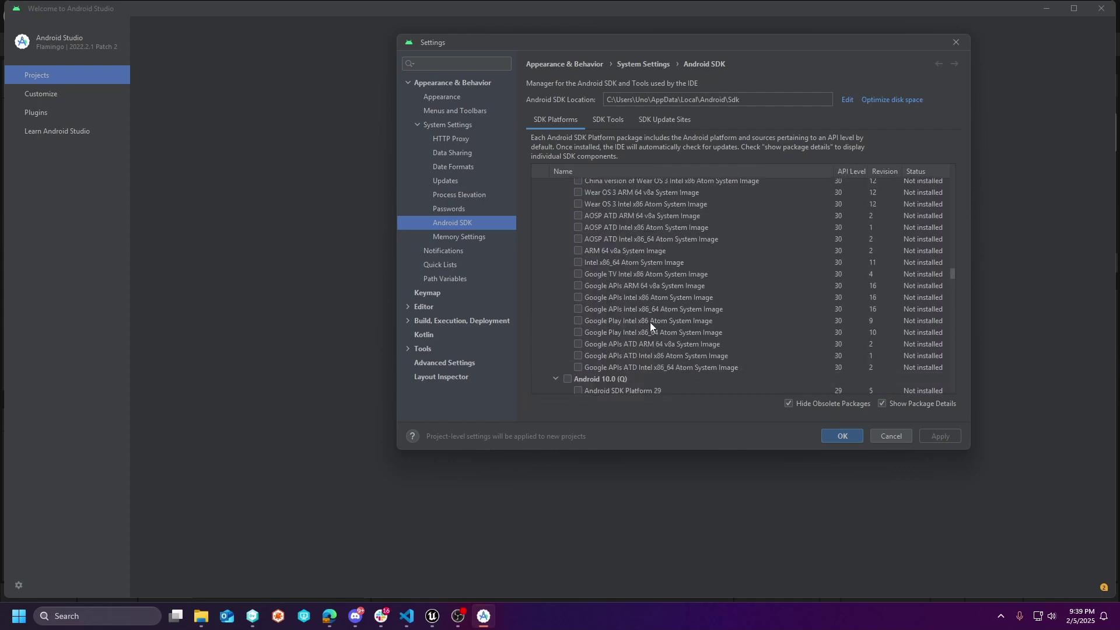
pyautogui.scroll(-5, 650, 322)
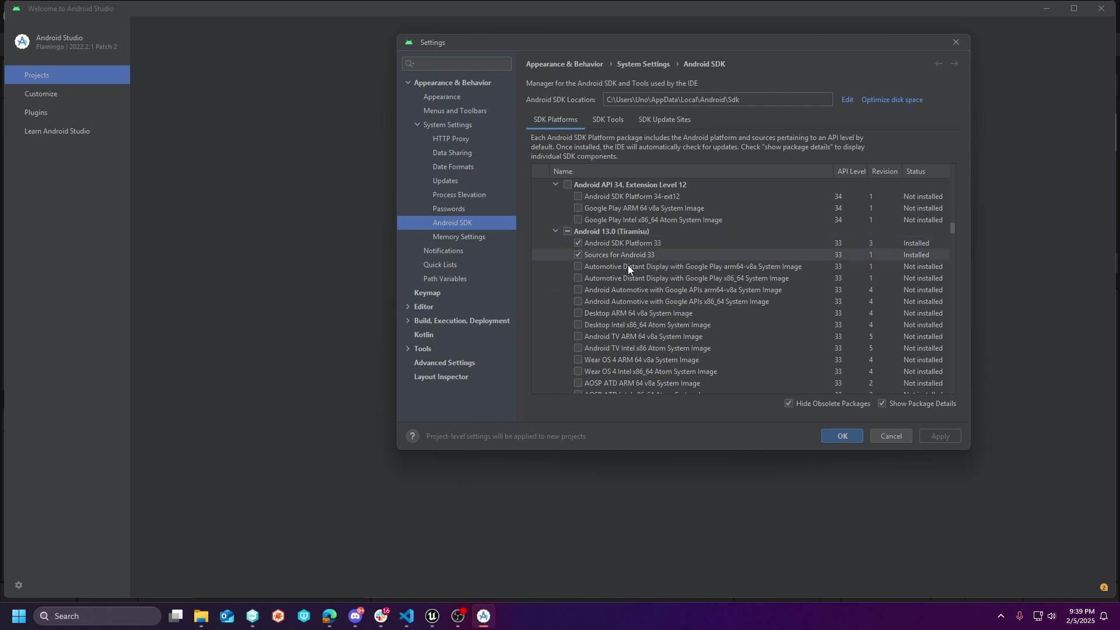
pyautogui.scroll(6, 641, 261)
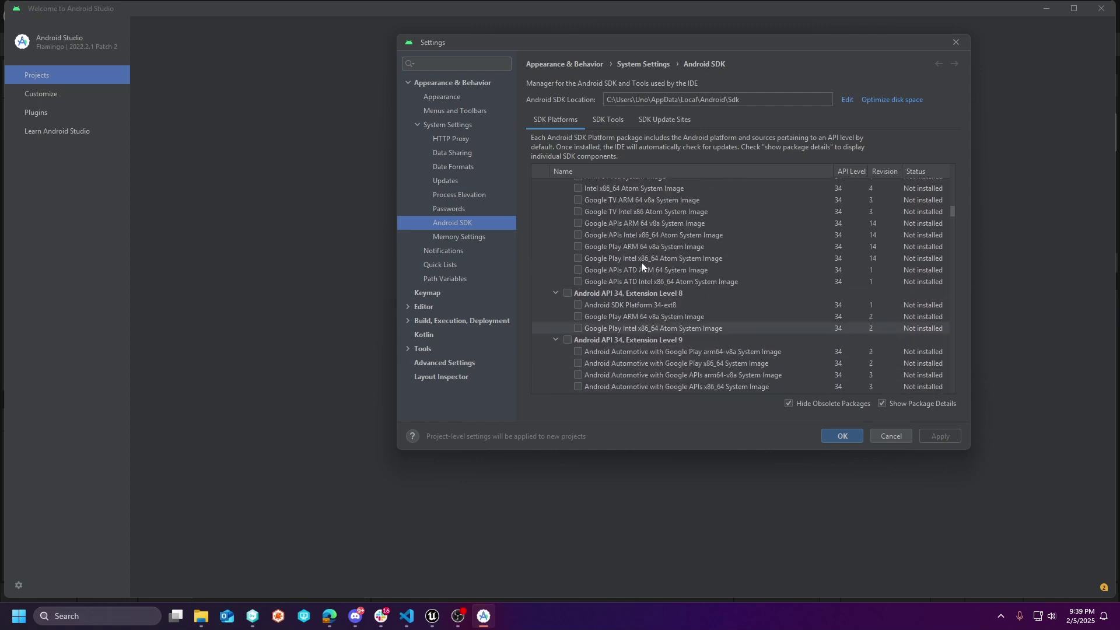
pyautogui.scroll(-4, 642, 261)
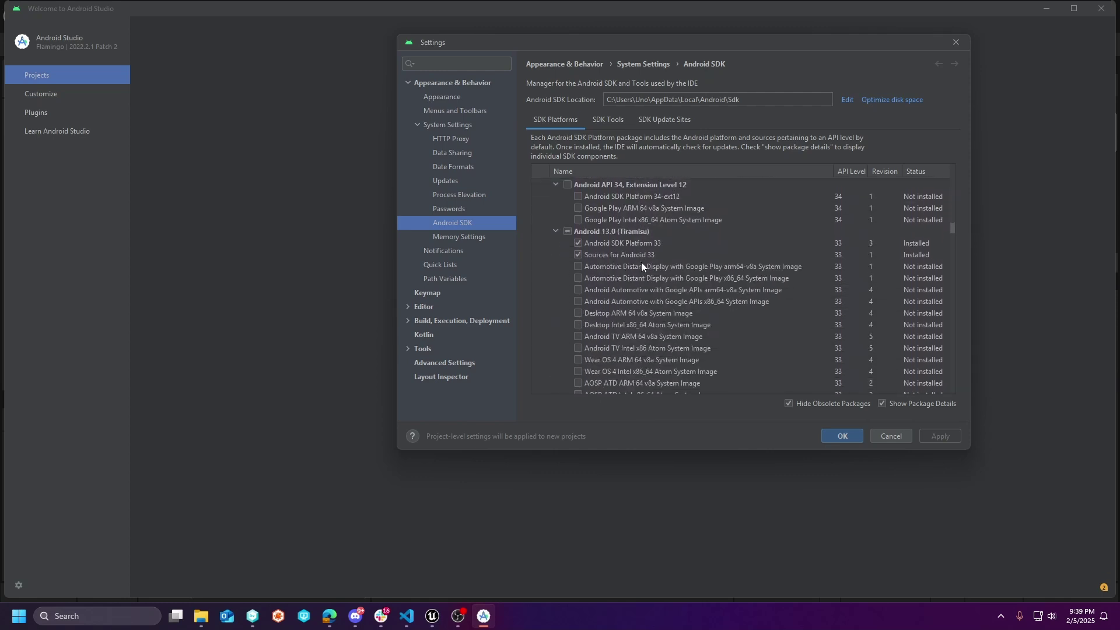
pyautogui.scroll(5, 642, 261)
pyautogui.scroll(8, 642, 262)
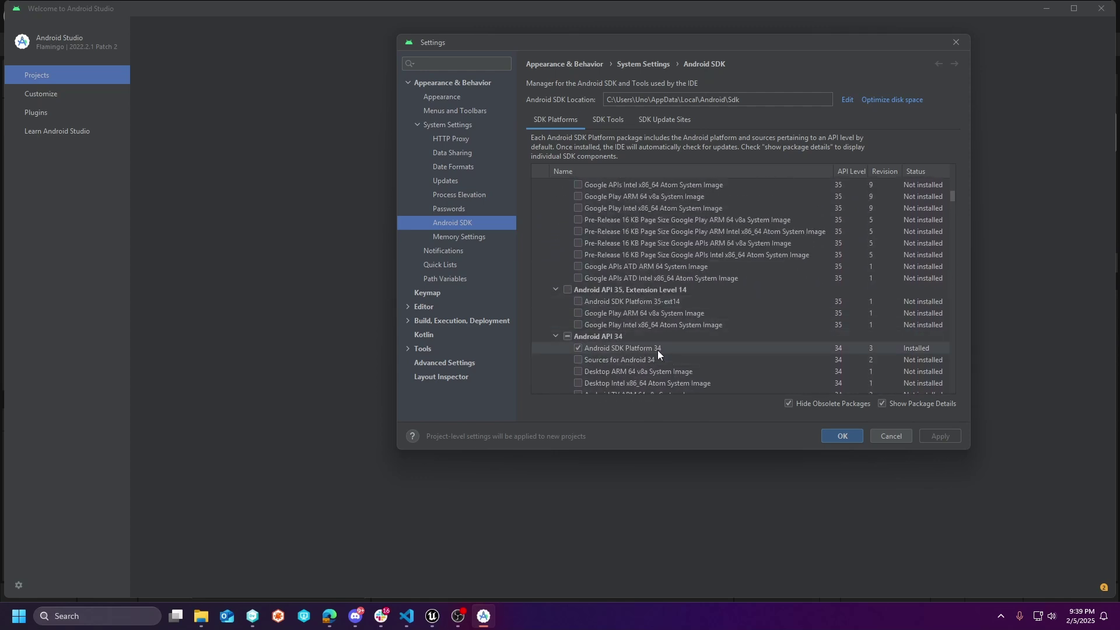
pyautogui.scroll(2, 626, 348)
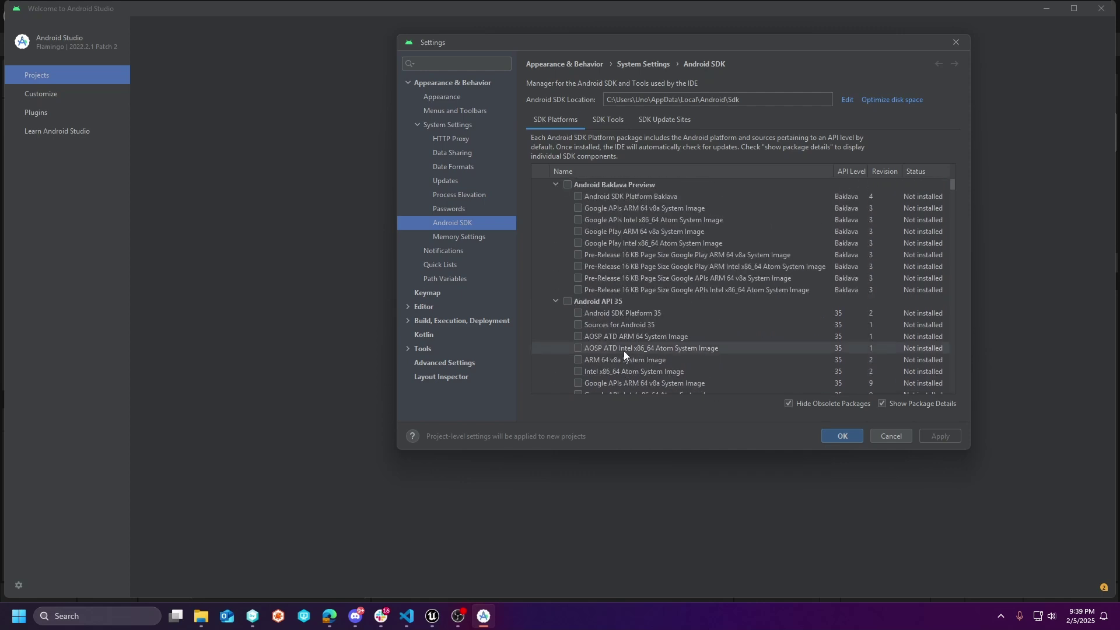
pyautogui.click(609, 121)
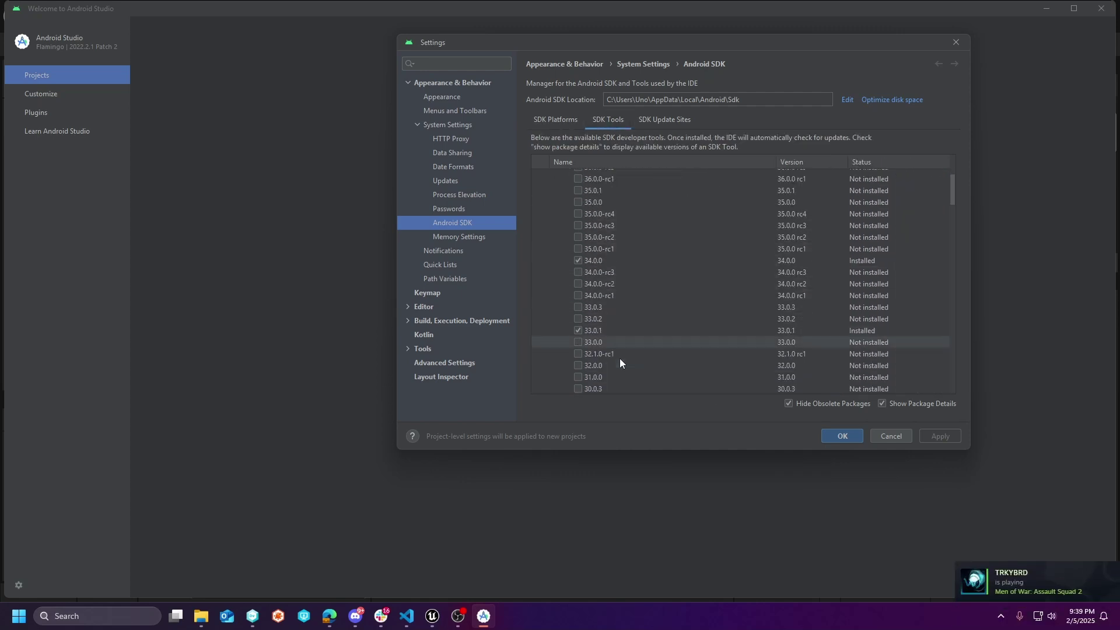
pyautogui.scroll(-10, 620, 359)
pyautogui.scroll(-5, 629, 352)
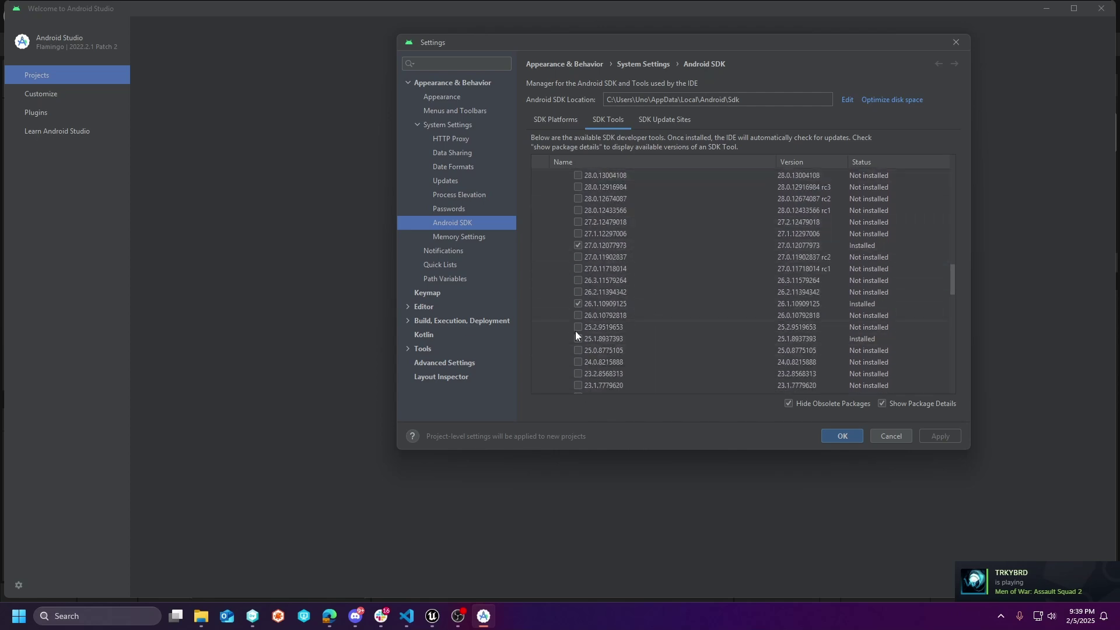
pyautogui.scroll(-8, 635, 279)
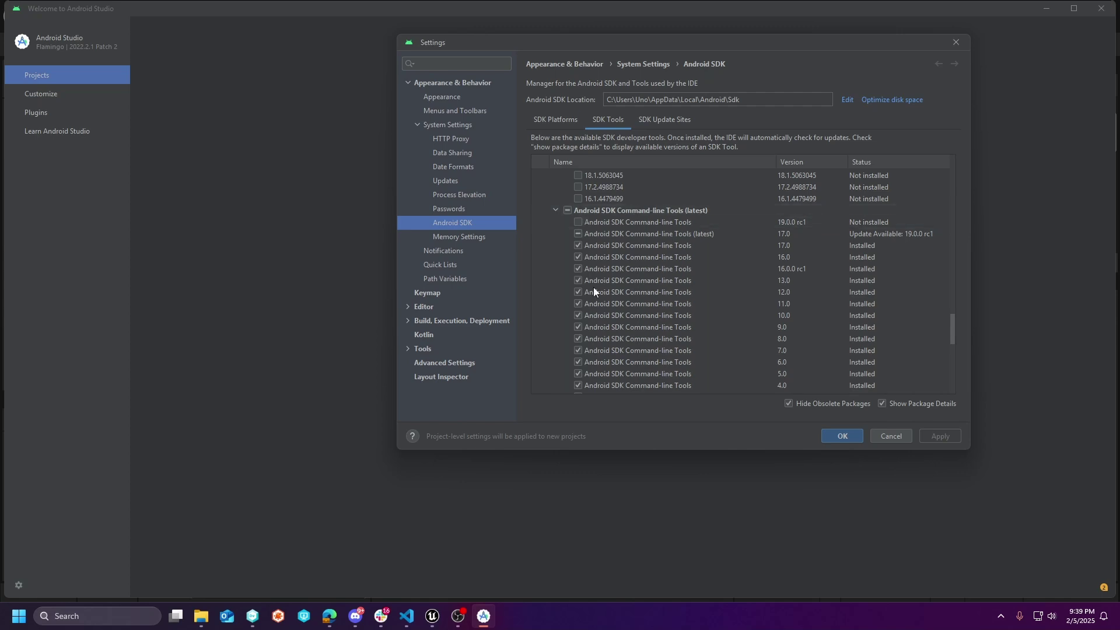
pyautogui.scroll(-1, 593, 376)
pyautogui.scroll(-3, 594, 376)
pyautogui.scroll(2, 593, 376)
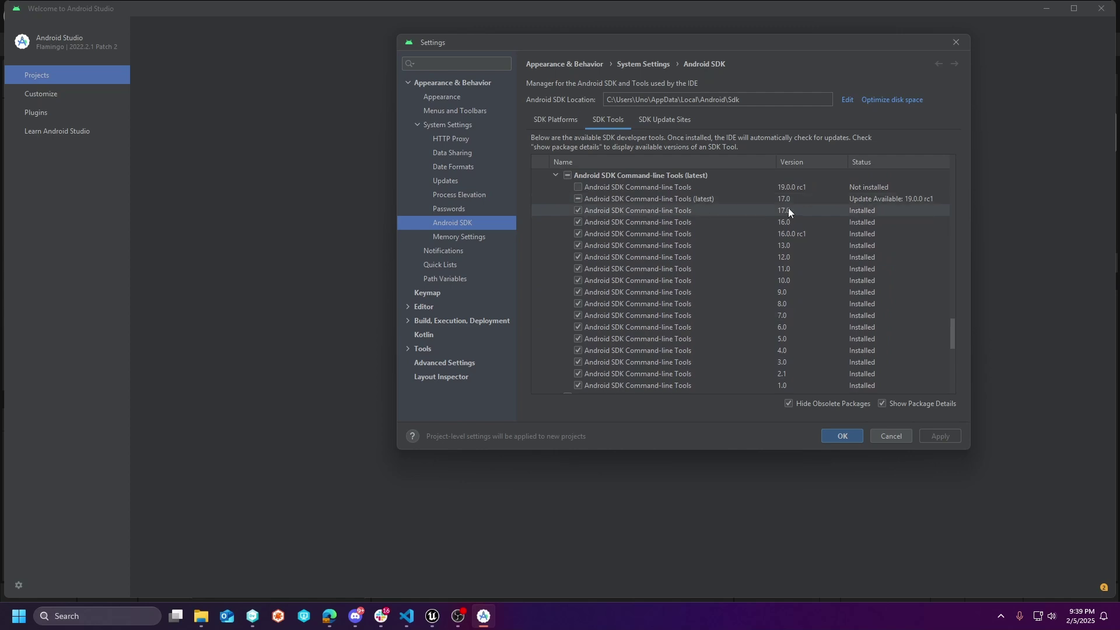
pyautogui.scroll(-5, 823, 216)
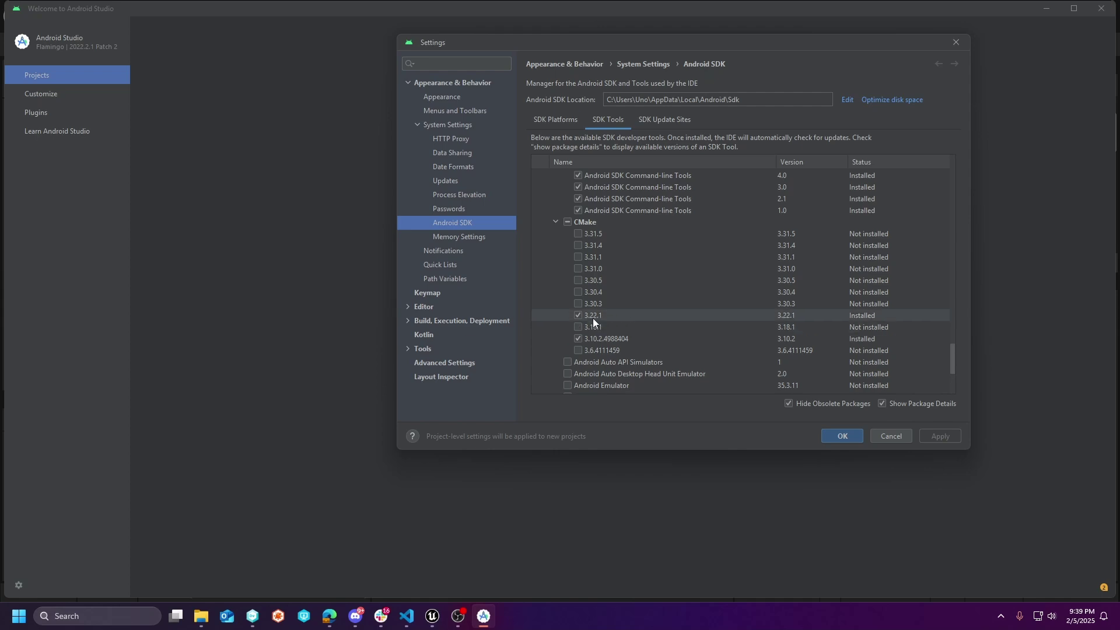
pyautogui.scroll(-4, 673, 341)
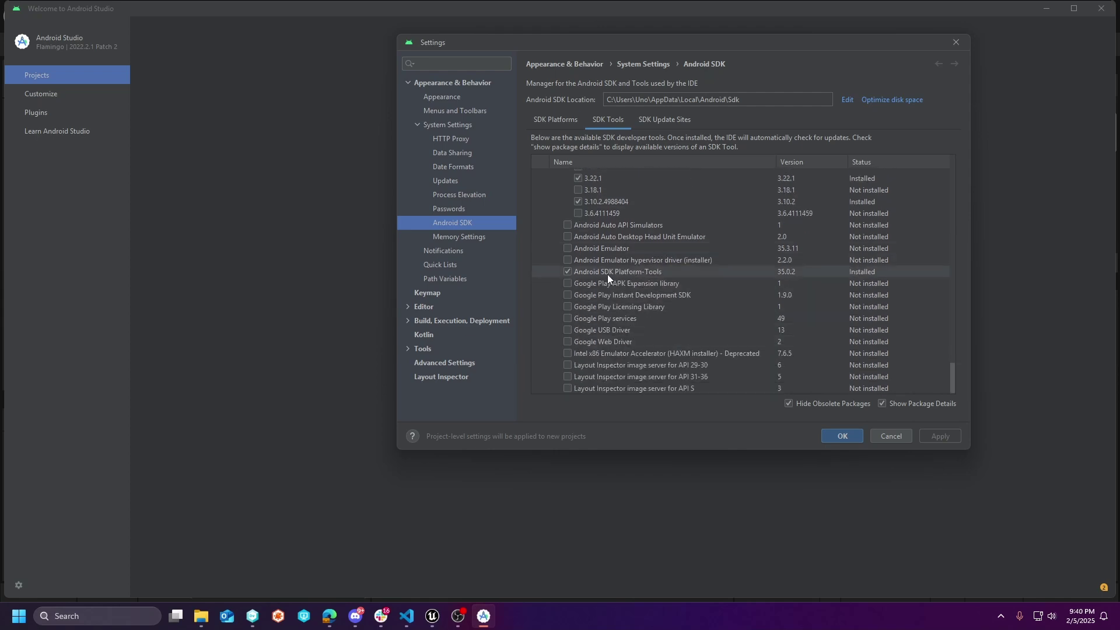
# - Close Android Studio and open Project Settings in Unreal Editor
pyautogui.click(956, 42)
pyautogui.click(1101, 8)
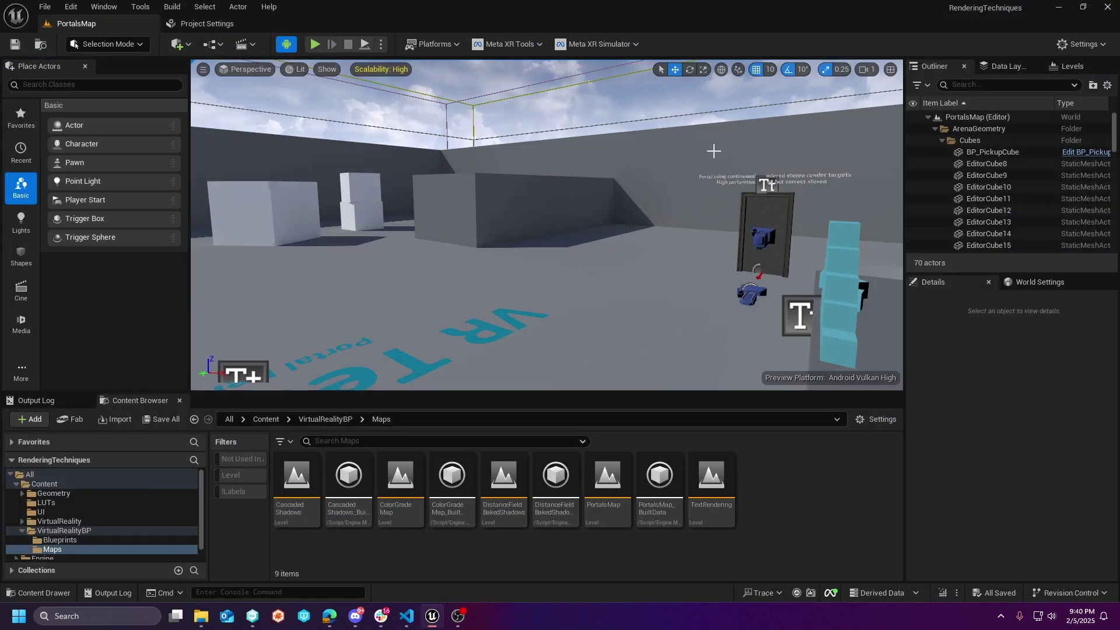
pyautogui.click(70, 6)
pyautogui.click(129, 195)
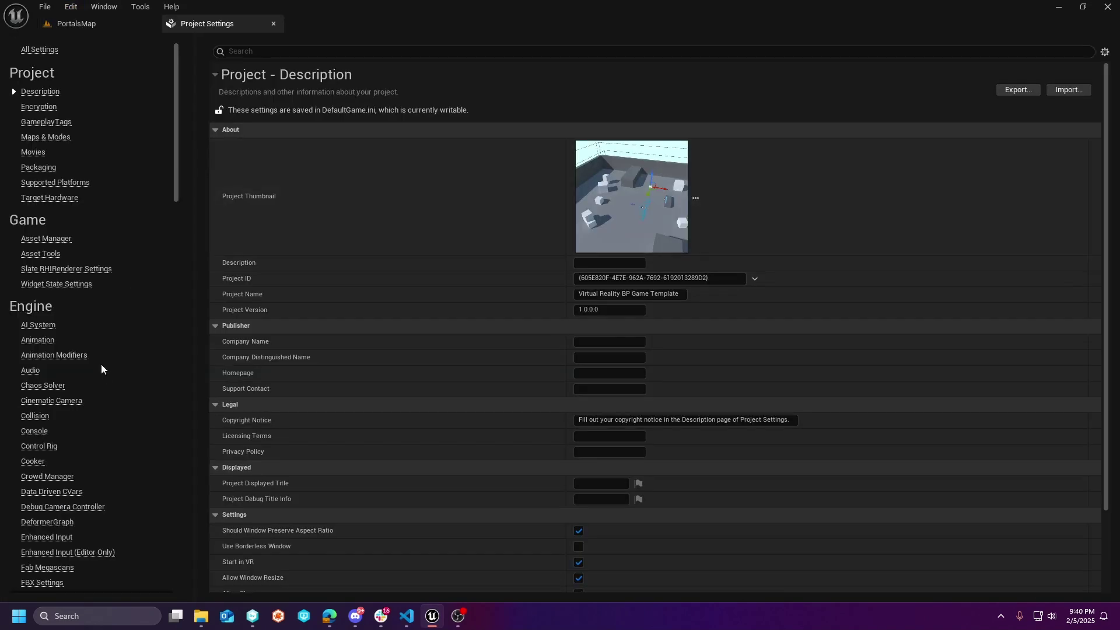
pyautogui.scroll(-10, 119, 379)
pyautogui.scroll(-3, 120, 379)
pyautogui.scroll(10, 116, 379)
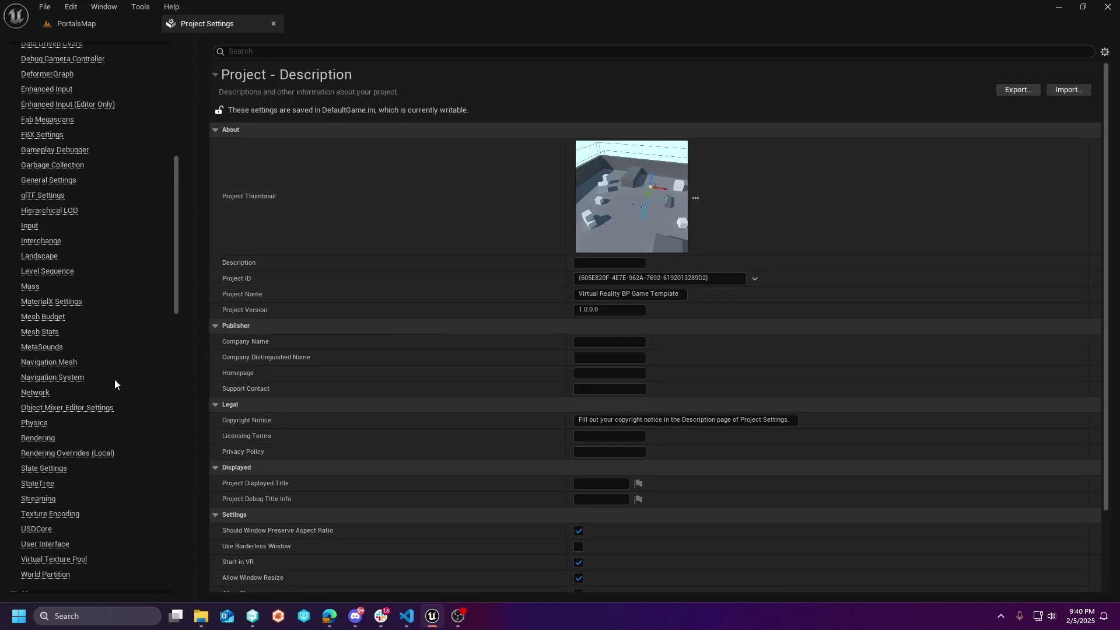
pyautogui.scroll(-10, 110, 379)
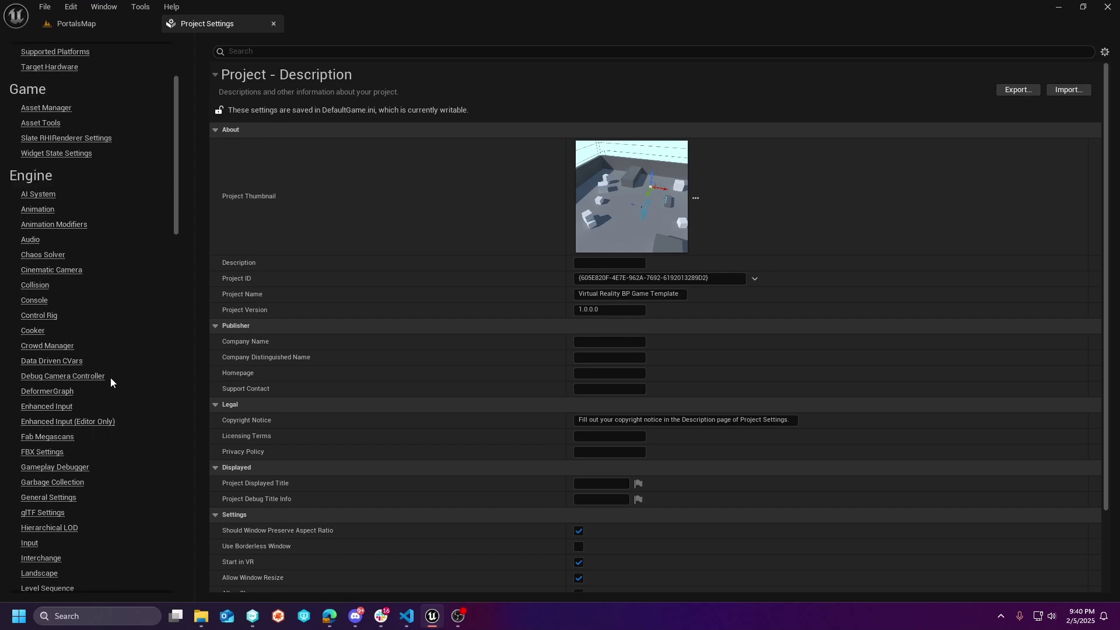
pyautogui.scroll(-10, 110, 382)
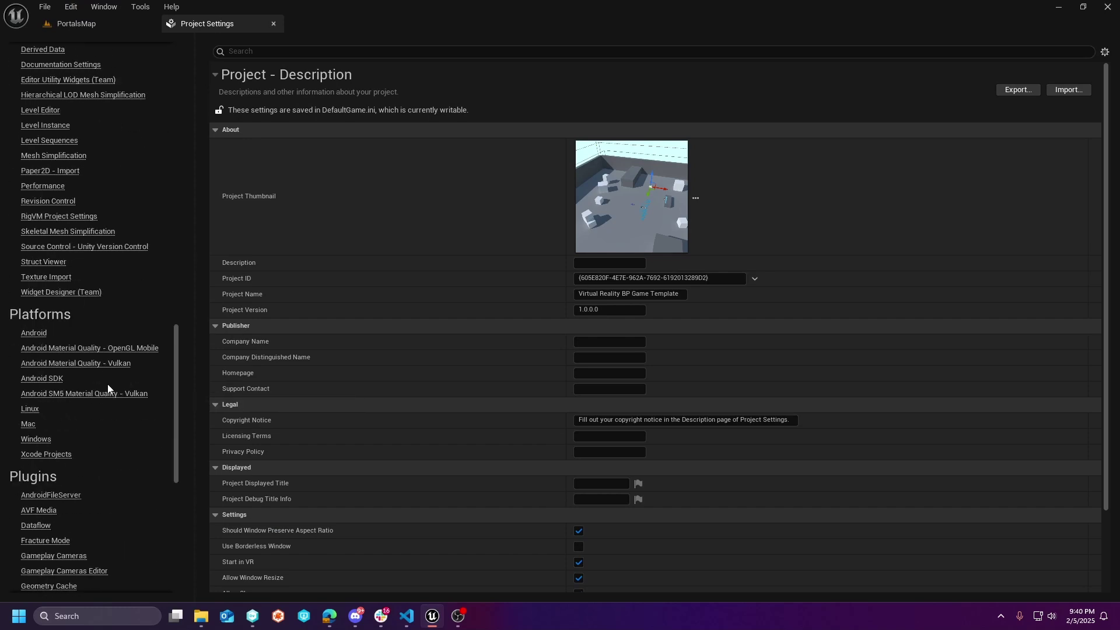
# - Show Android SDK settings: NDK 26.1.10909125, Java openjdk-17.0.6, NDK API android-32
pyautogui.click(33, 334)
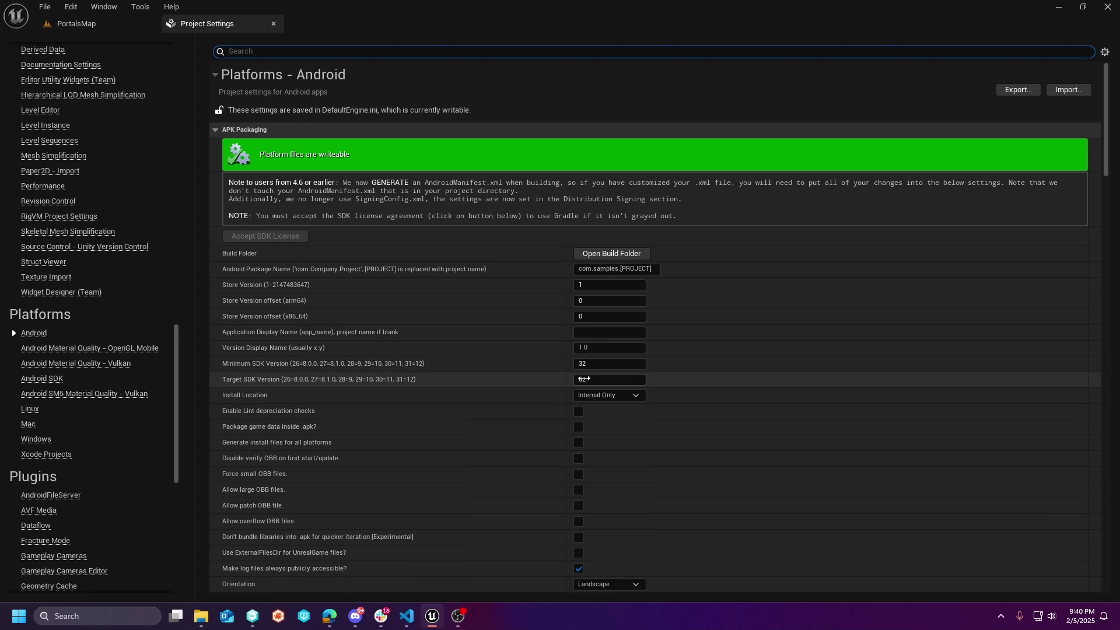
pyautogui.scroll(-1, 111, 365)
pyautogui.click(55, 342)
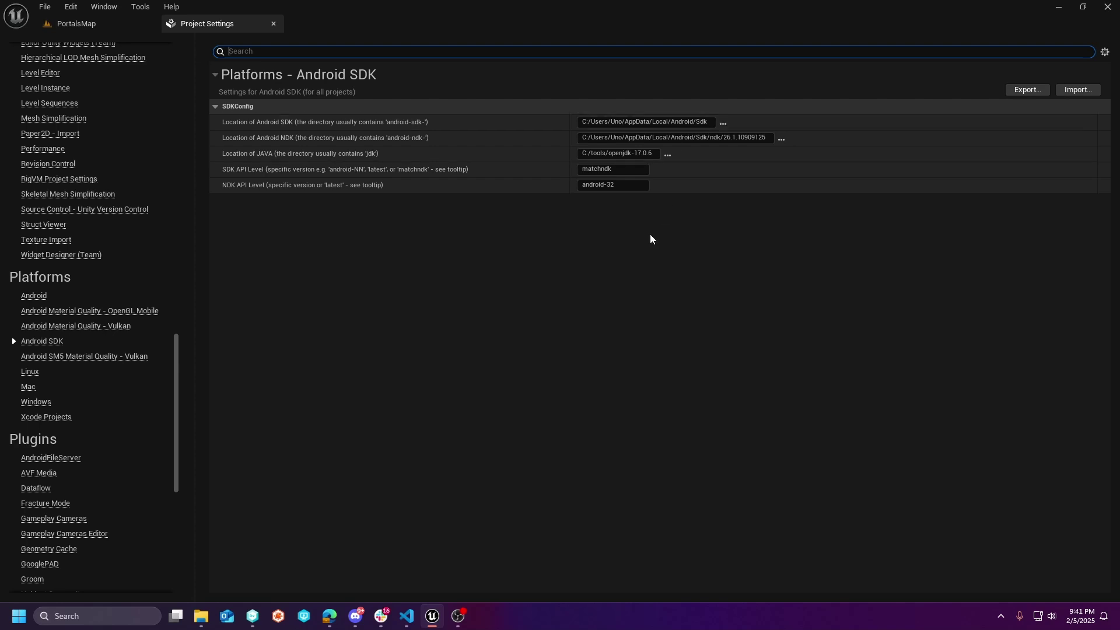
pyautogui.click(155, 617)
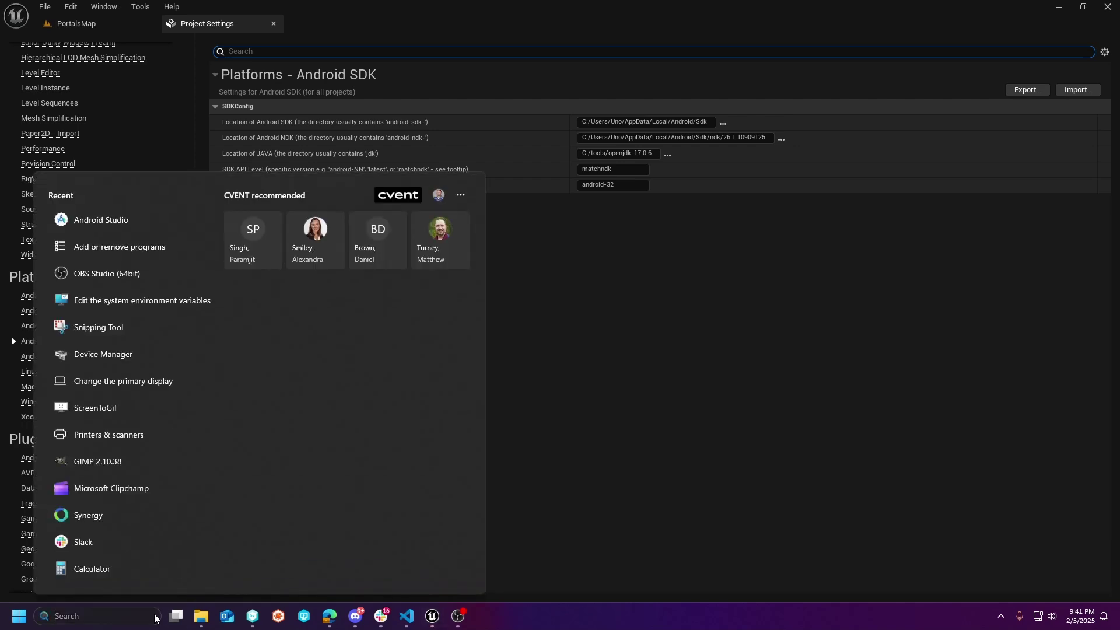
pyautogui.write('meta')
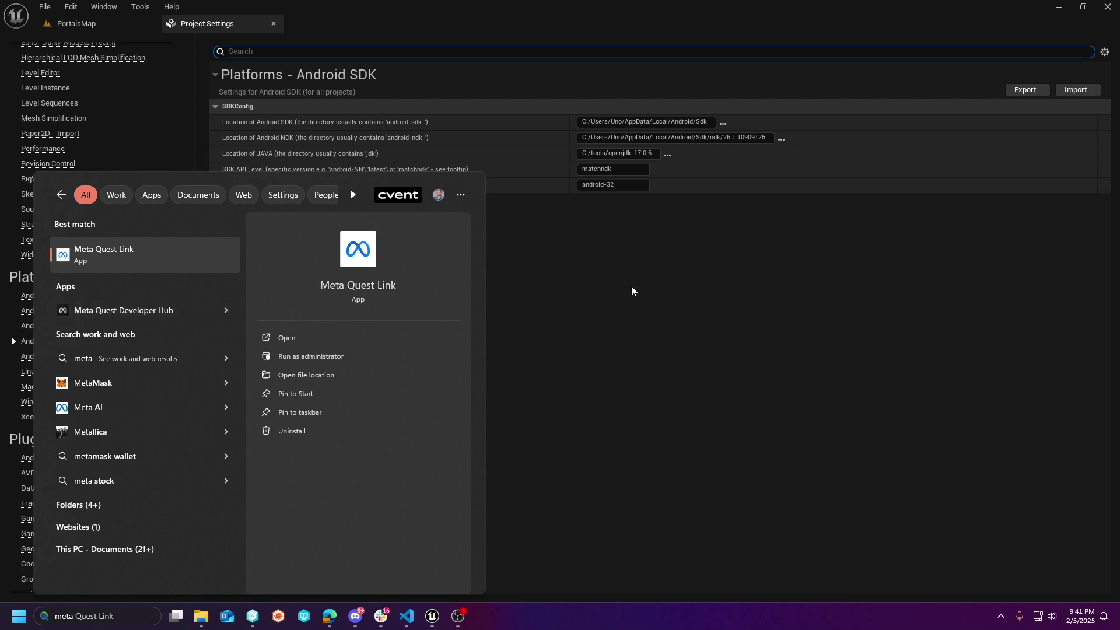
pyautogui.click(807, 286)
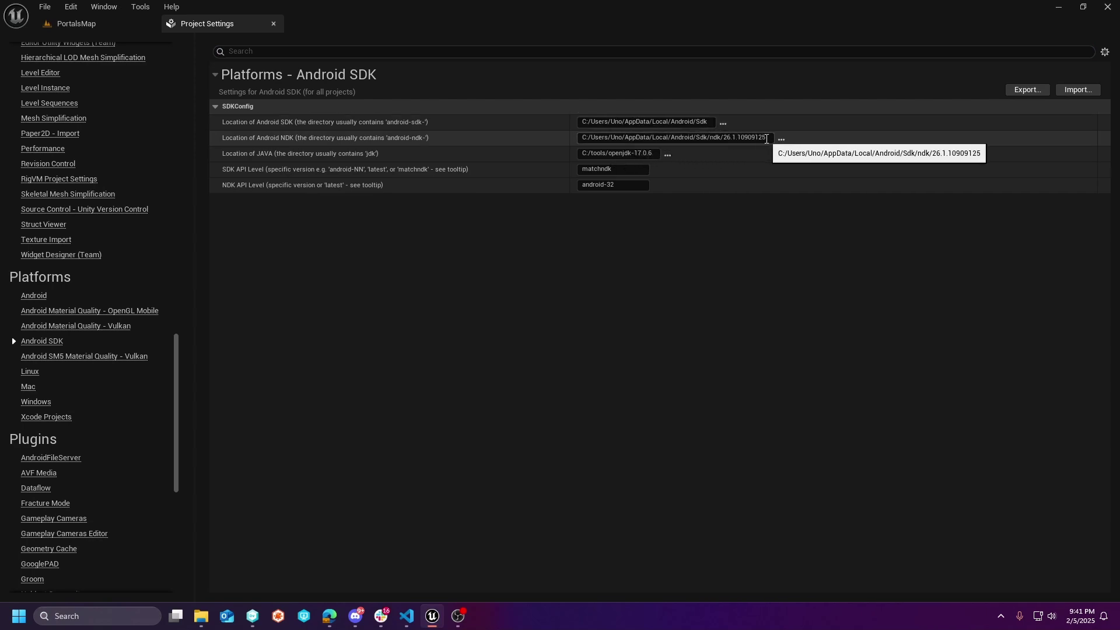
pyautogui.click(723, 138)
pyautogui.moveTo(724, 138); pyautogui.dragTo(768, 135)
pyautogui.click(737, 314)
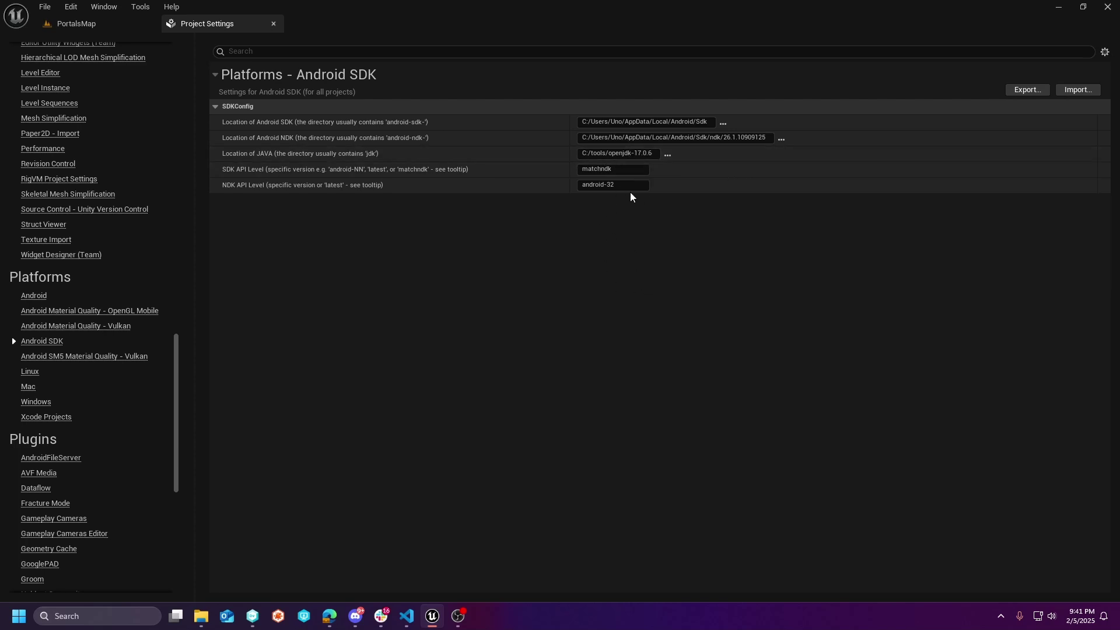
pyautogui.scroll(5, 104, 312)
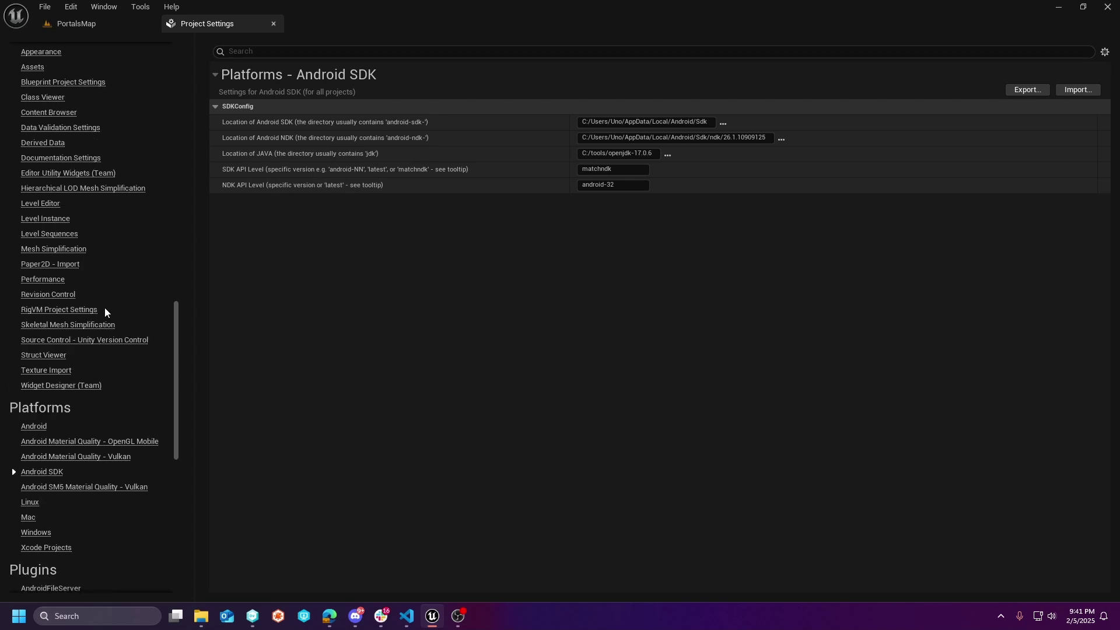
pyautogui.scroll(3, 105, 312)
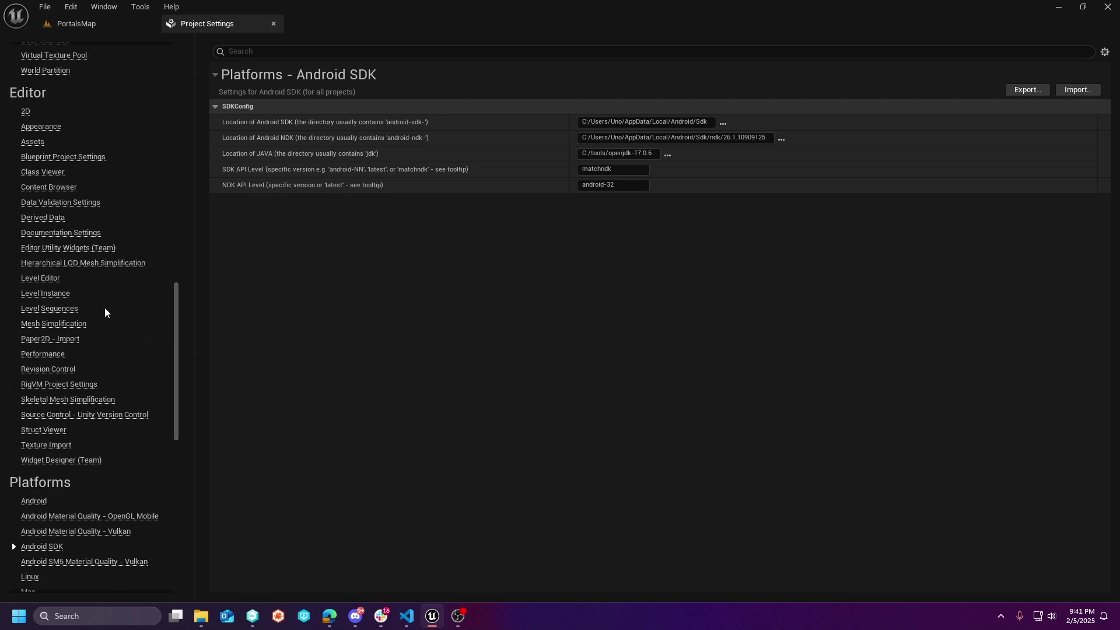